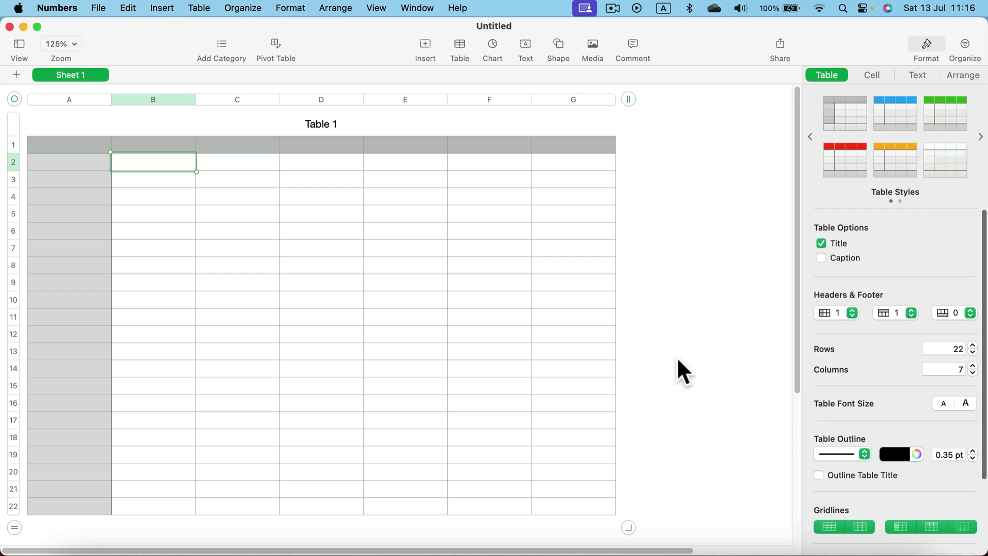
- Retitle the table 'Blood Pressure Log' and select the title text
click(318, 129)
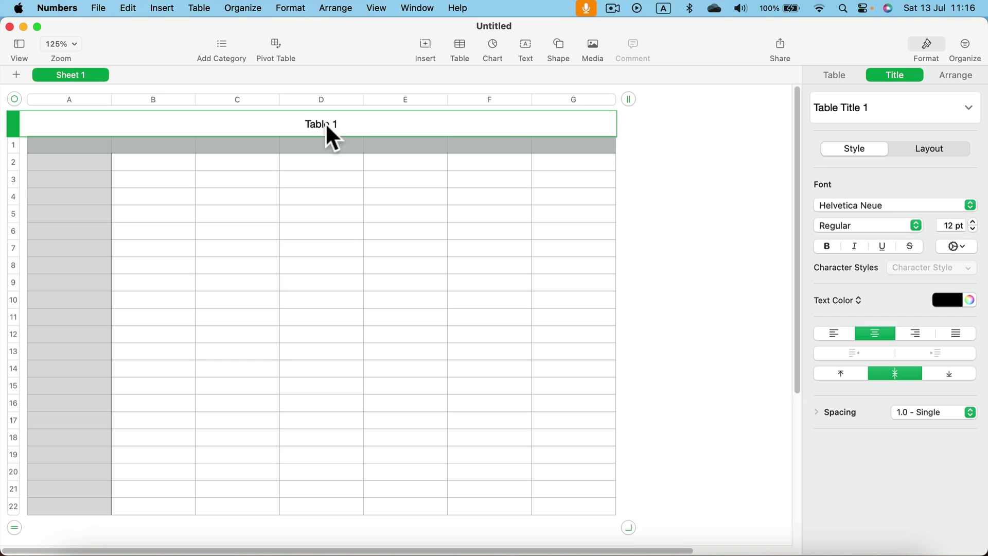
click(327, 127)
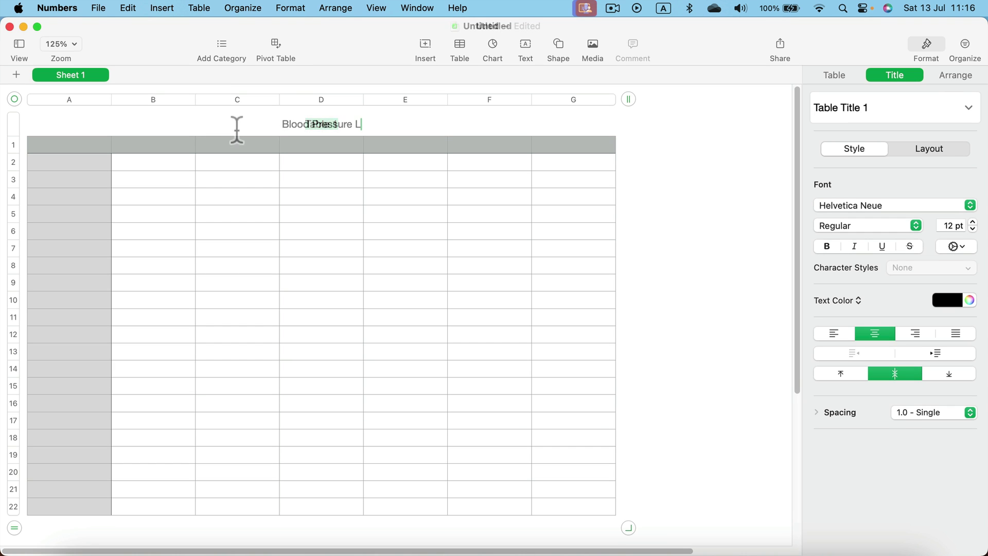
text(og)
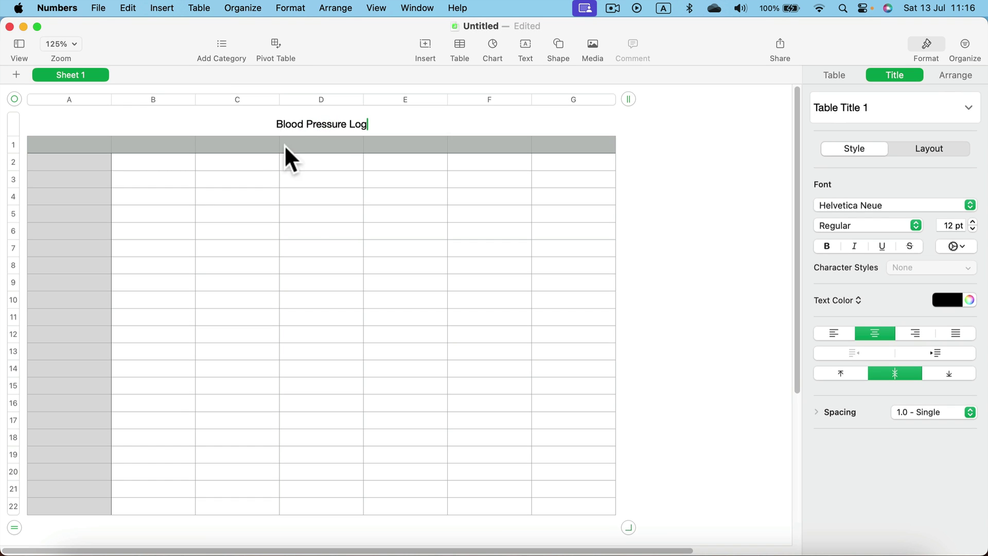
key(super+a)
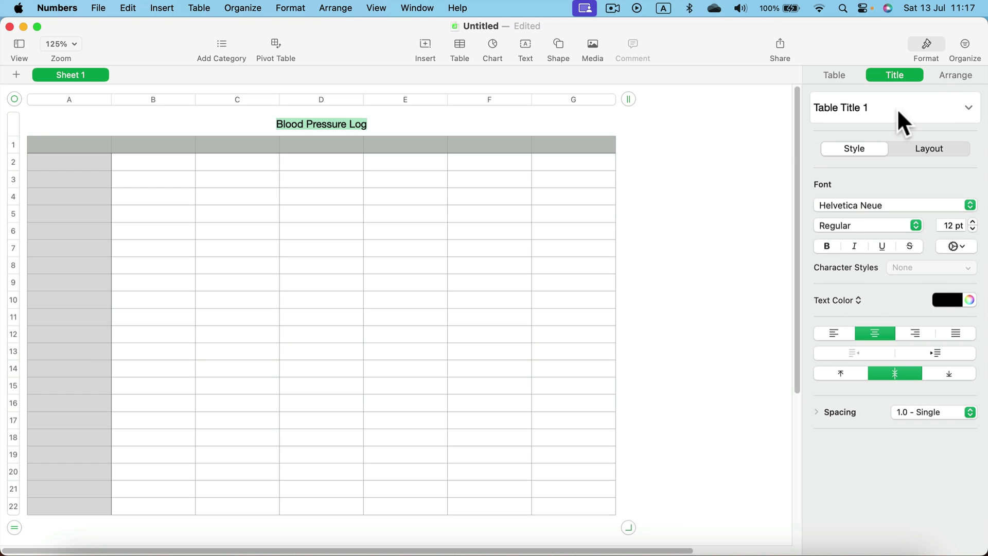
- Format the title as bold, 16 pt, red text
click(927, 49)
click(926, 48)
click(973, 222)
click(973, 222)
click(972, 222)
click(973, 222)
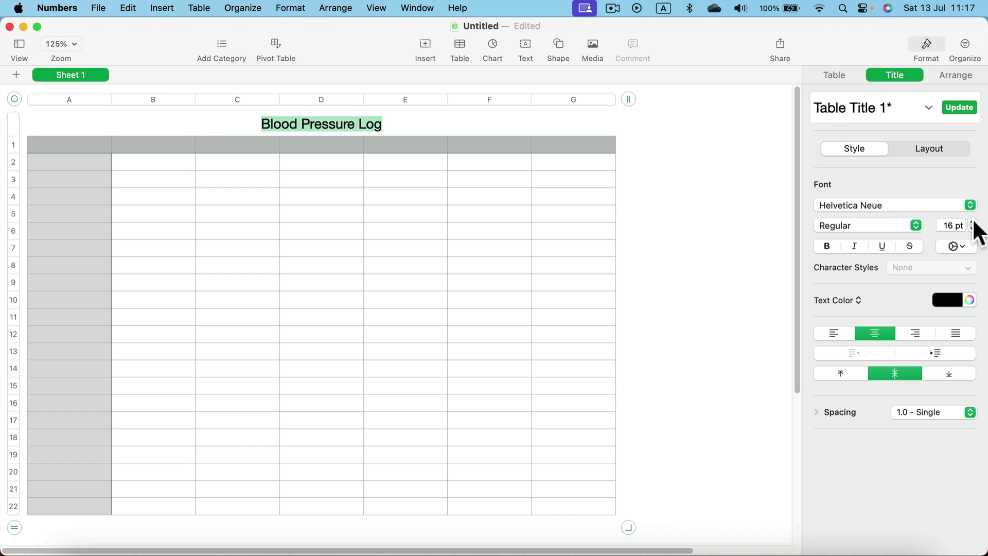
click(826, 247)
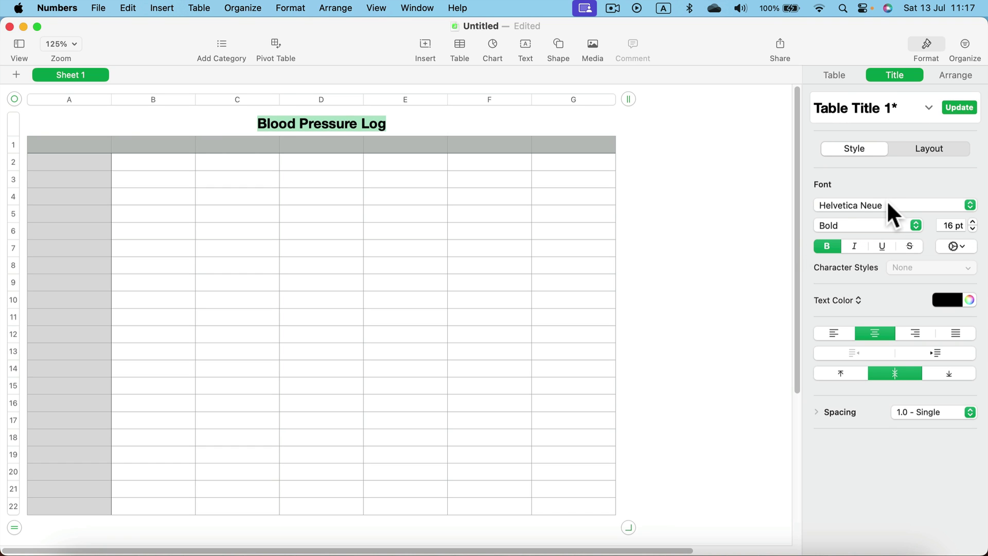
click(941, 303)
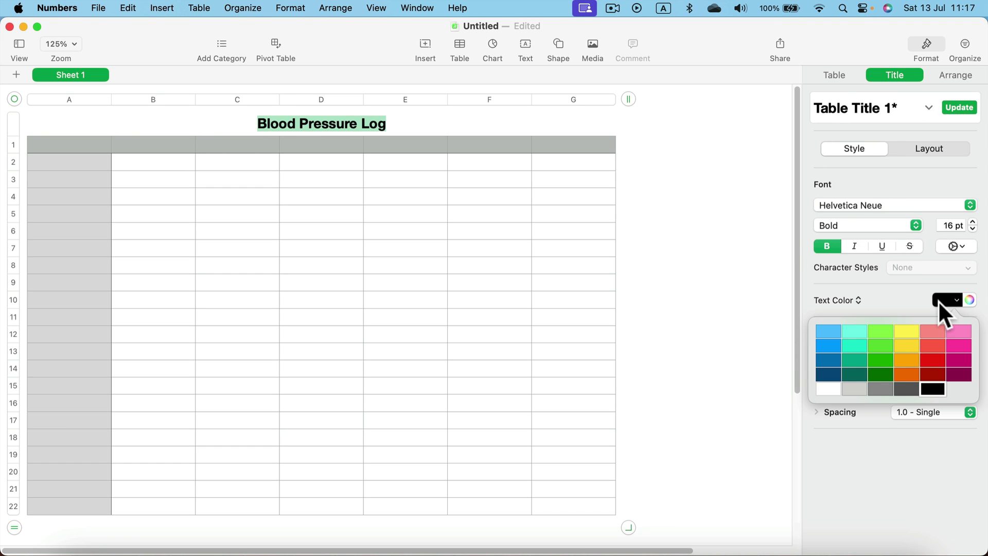
click(935, 357)
click(330, 204)
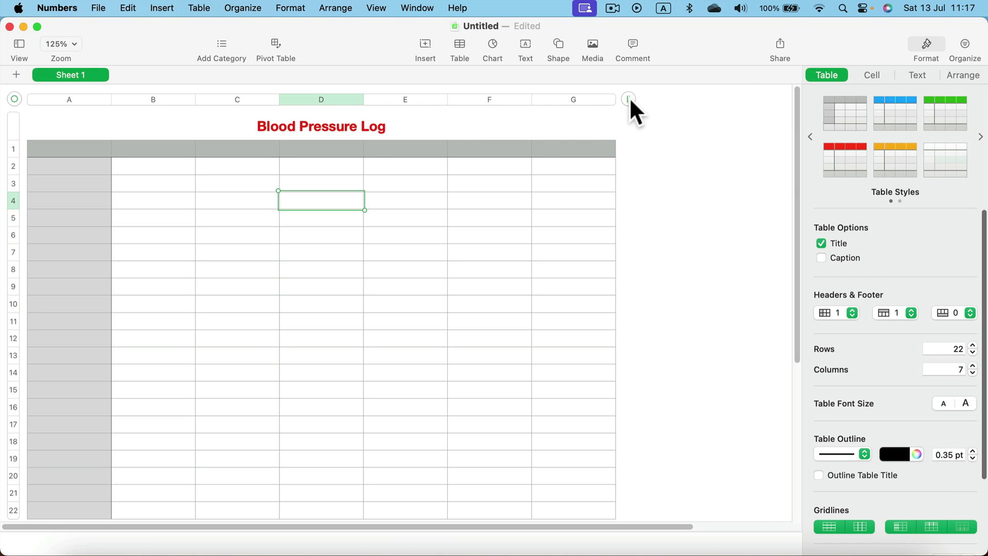
- Cut the table to six columns and apply the red banded table style
drag(629, 99, 526, 107)
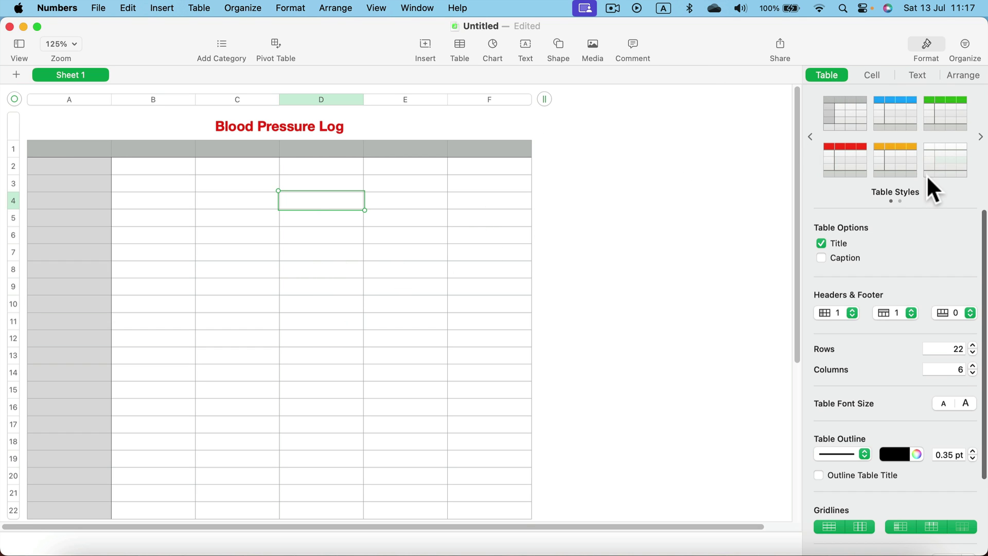
click(850, 174)
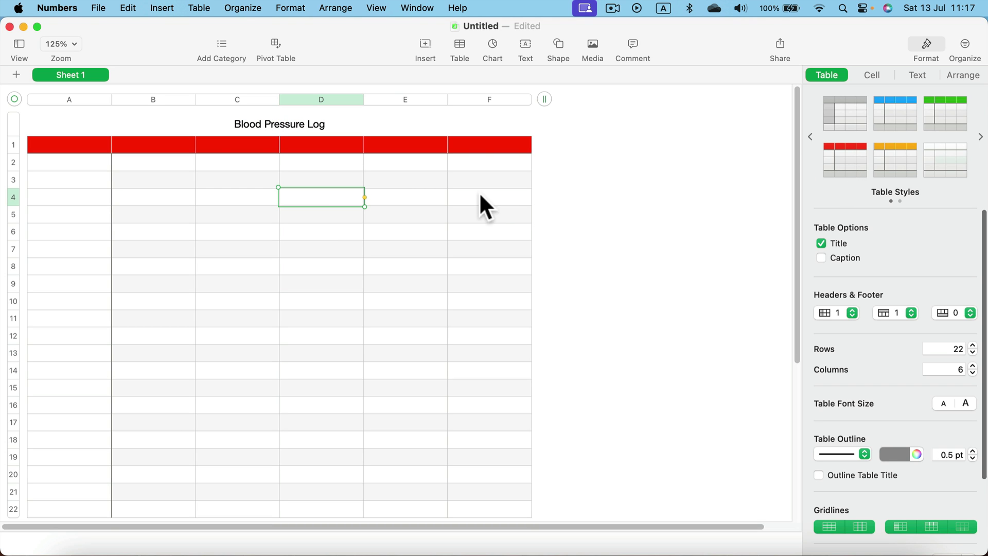
scroll(344, 279, down, 5)
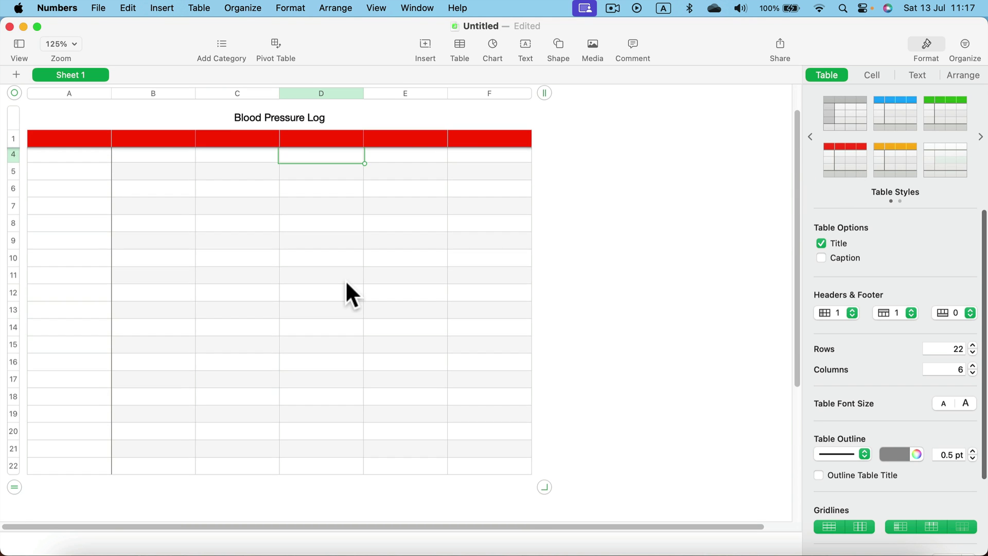
- Enter the headings Date, Time, Systolic, Diastolic, Pulse, Notes in row 1
scroll(361, 283, up, 2)
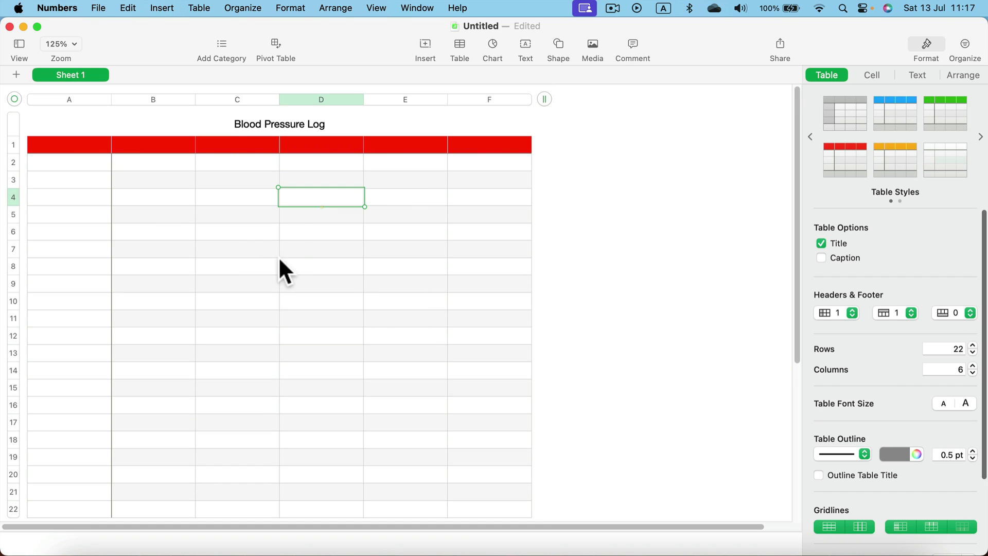
click(88, 143)
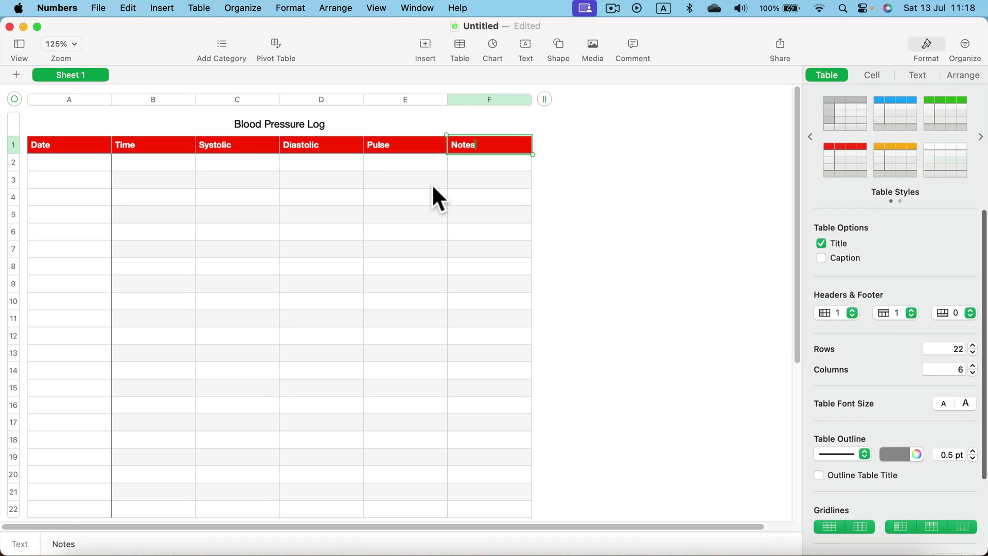
click(120, 175)
- Give the header row a dark red fill with centred 12 pt text
drag(93, 148, 503, 144)
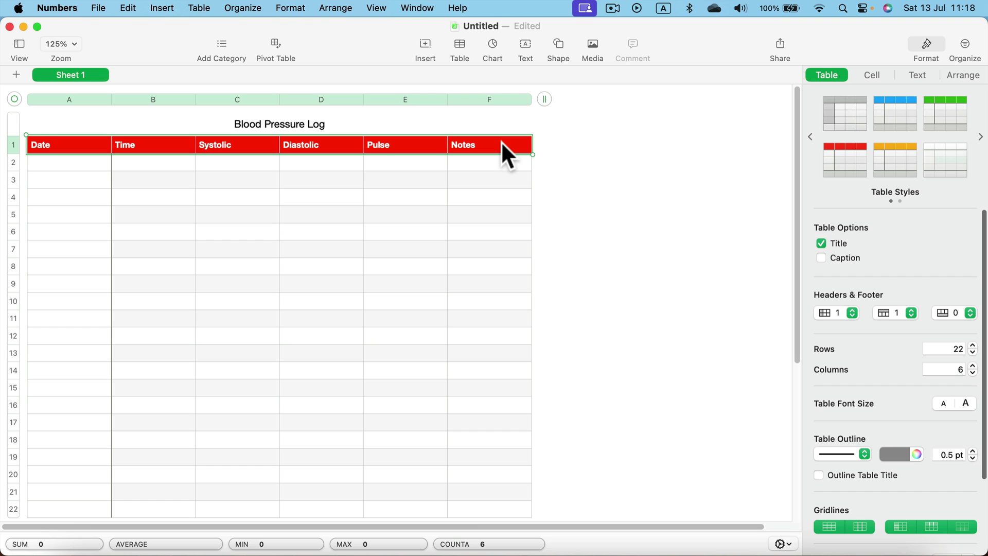
click(875, 73)
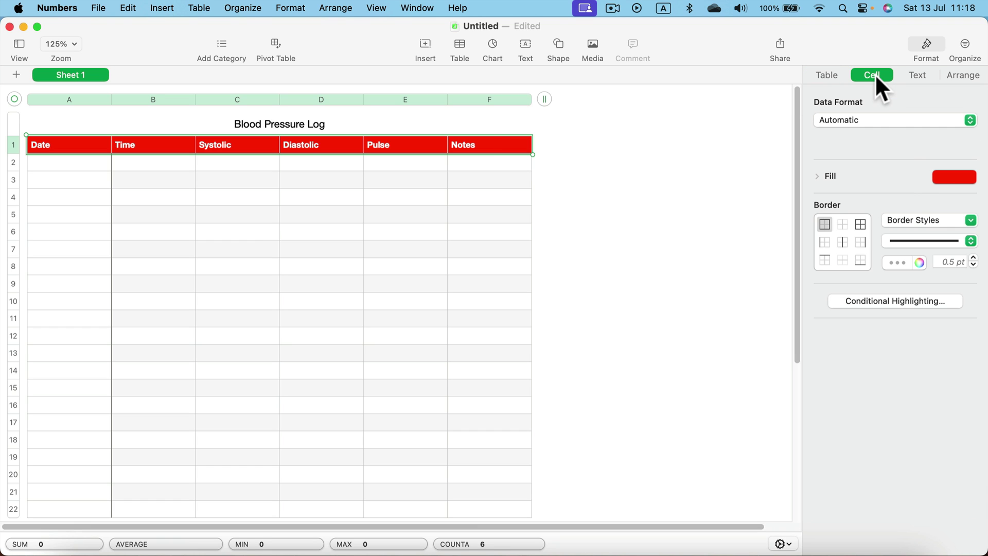
click(938, 176)
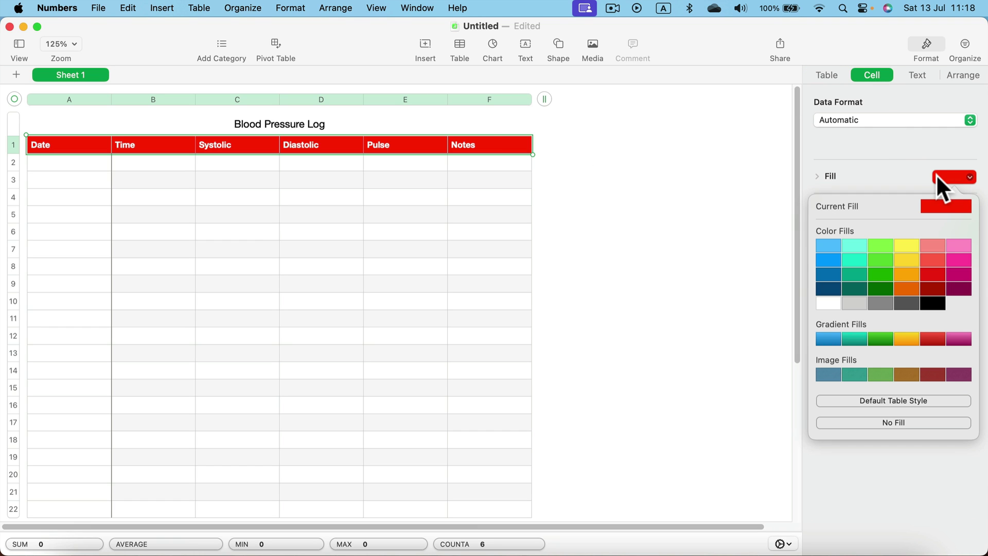
click(936, 289)
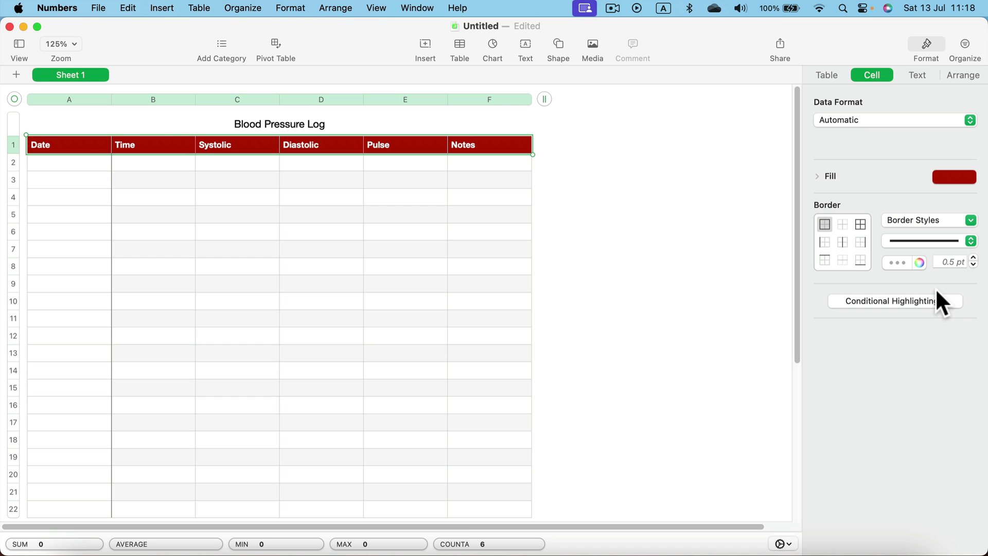
click(919, 76)
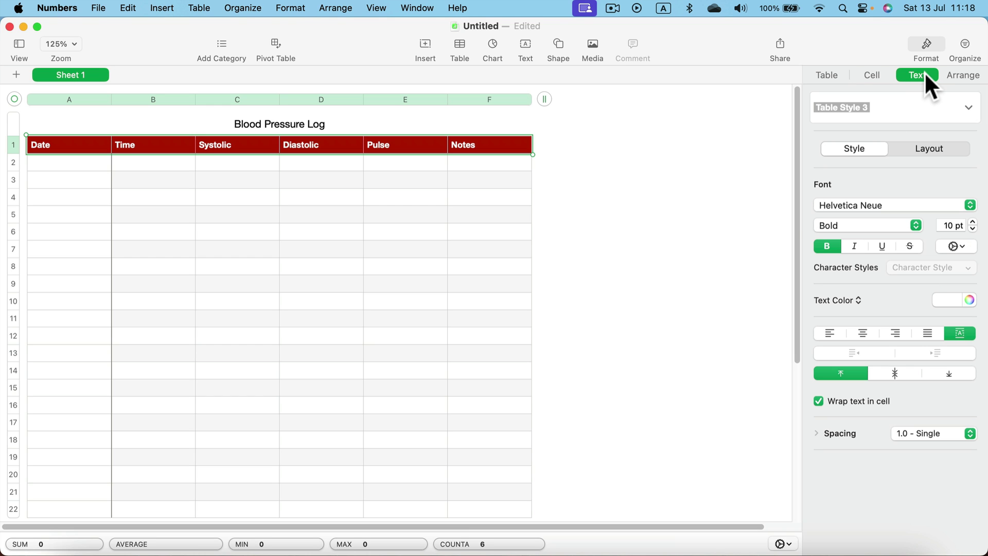
click(865, 329)
click(973, 222)
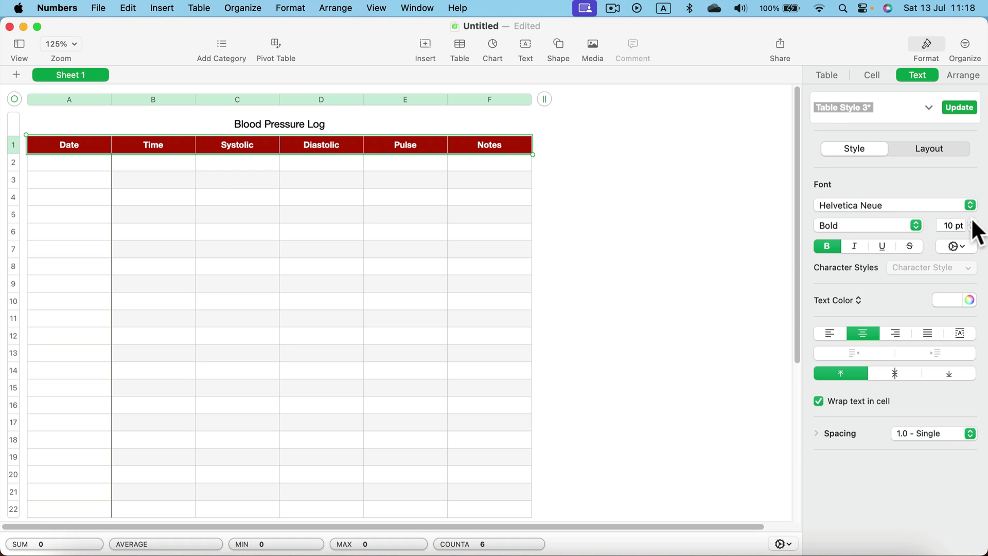
click(973, 222)
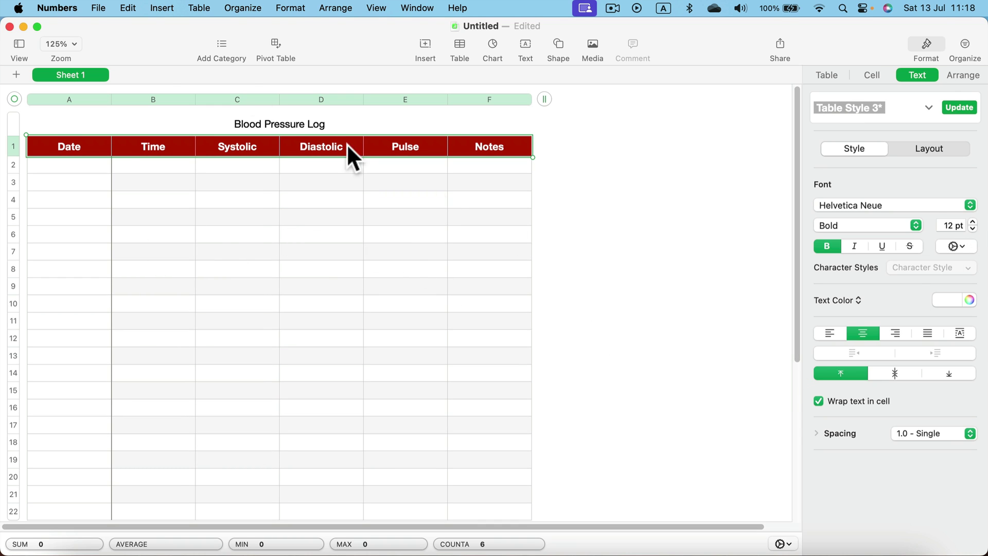
- Move the Blood Pressure Log table slightly down and to the right
click(321, 250)
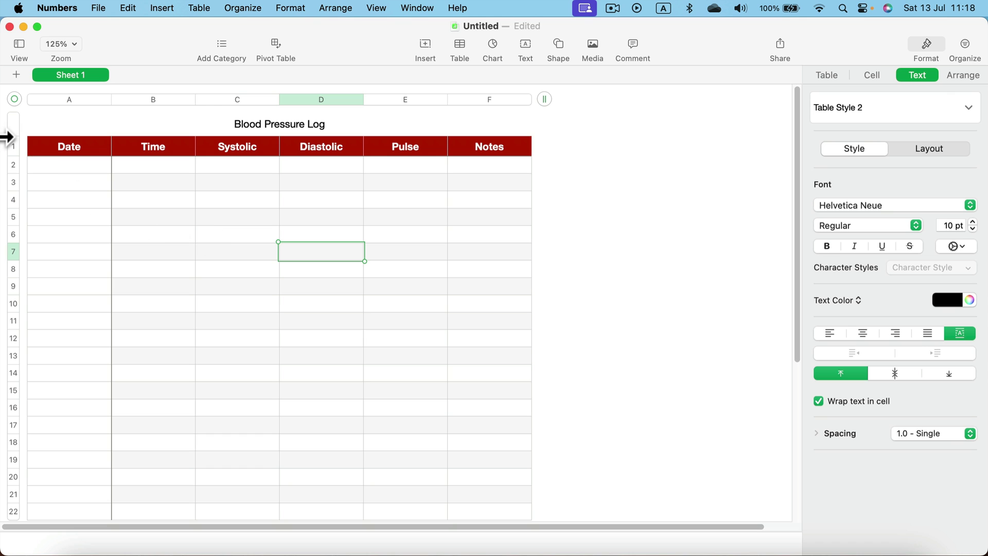
drag(17, 101, 37, 118)
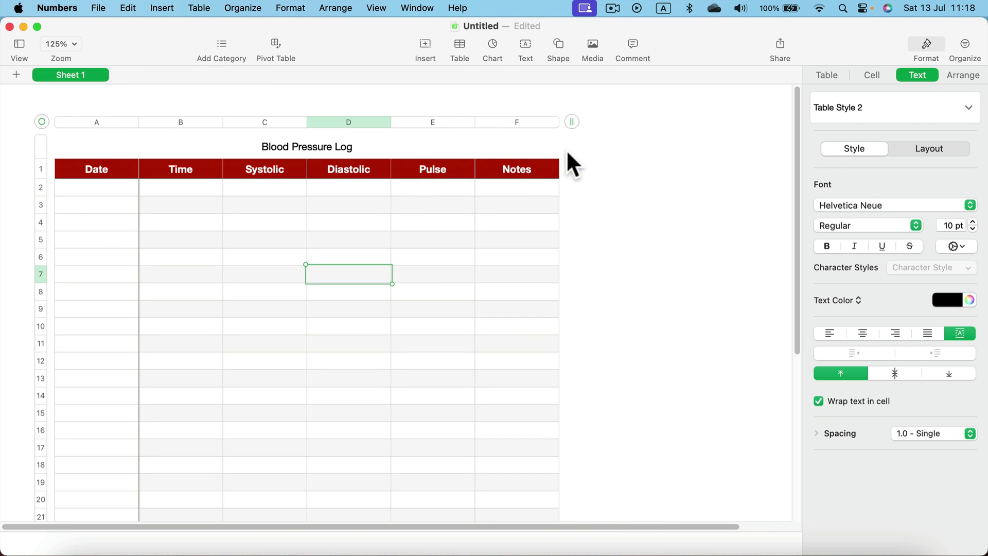
click(652, 160)
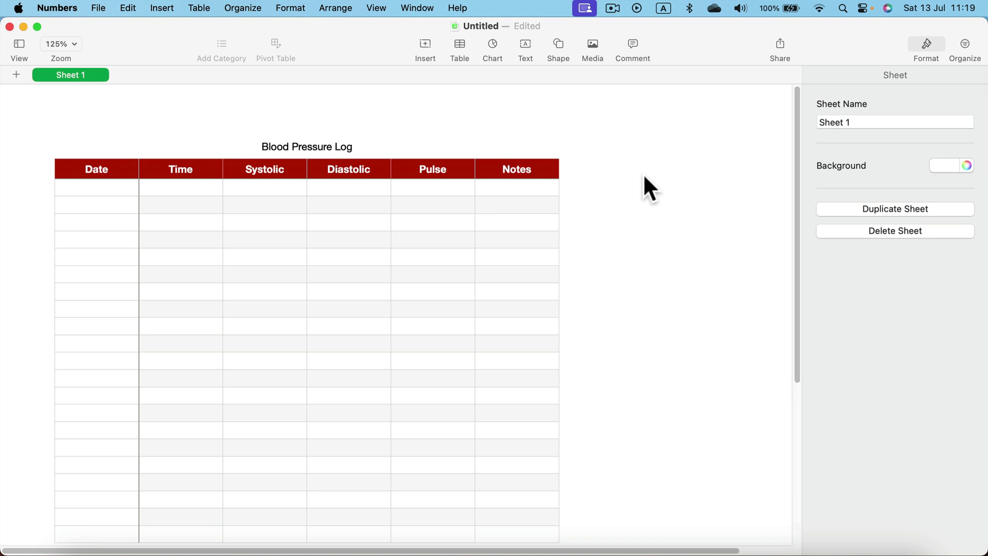
- Insert a new table, trim it to 3 columns and 5 rows, and place it beside the log
click(460, 52)
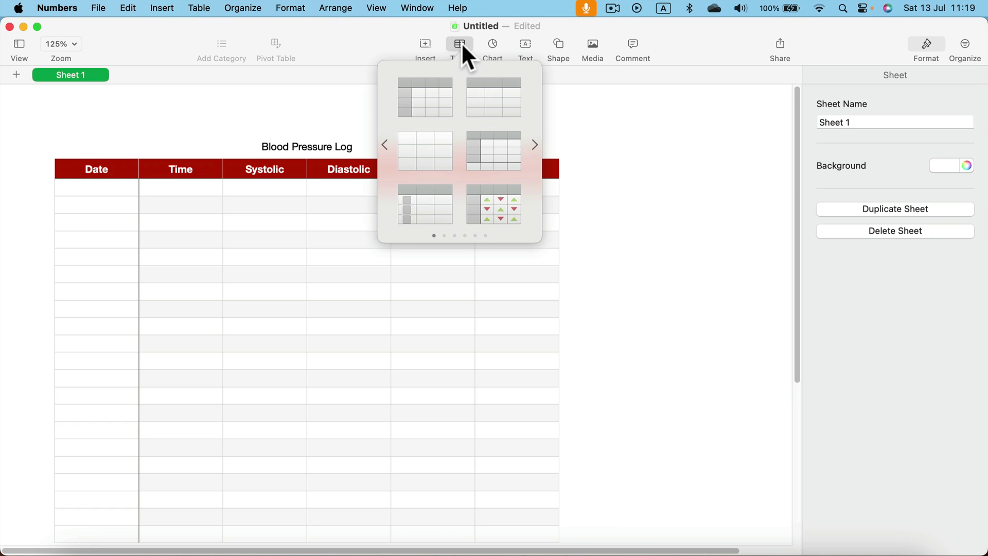
click(513, 95)
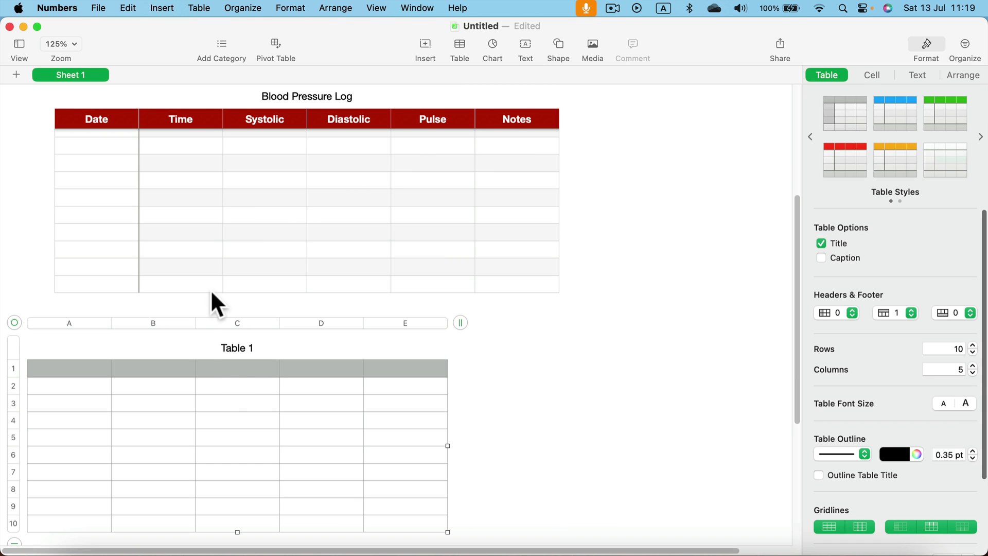
scroll(217, 357, down, 2)
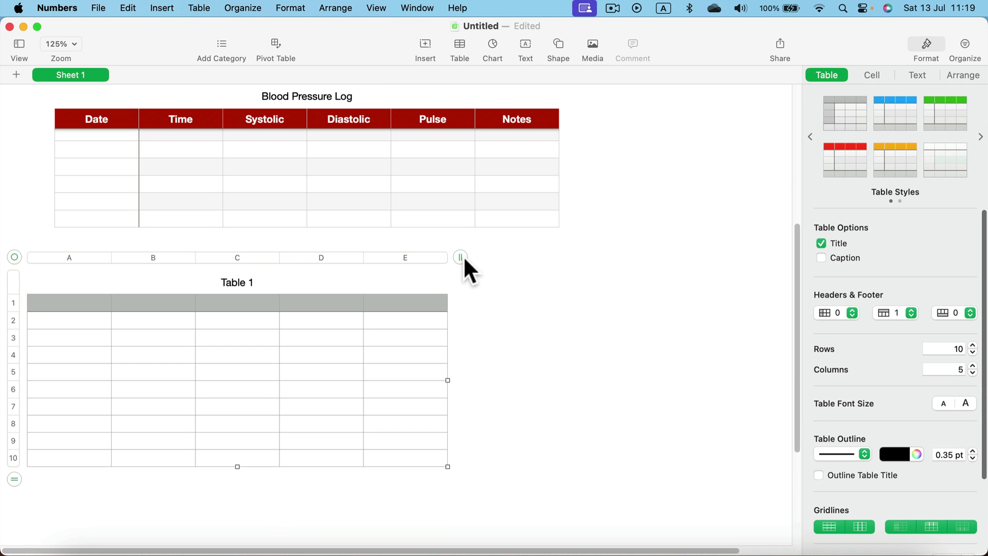
drag(464, 255, 291, 261)
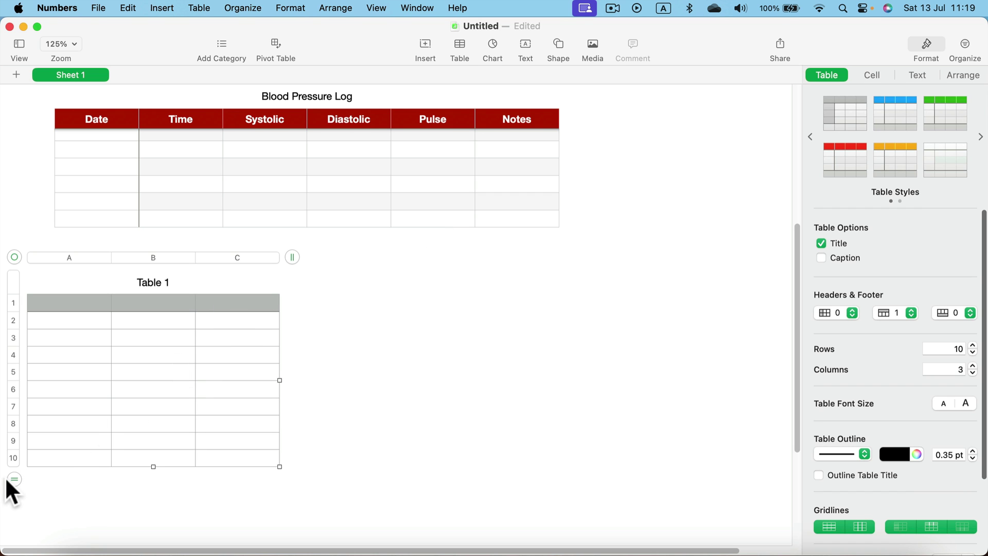
drag(10, 478, 22, 392)
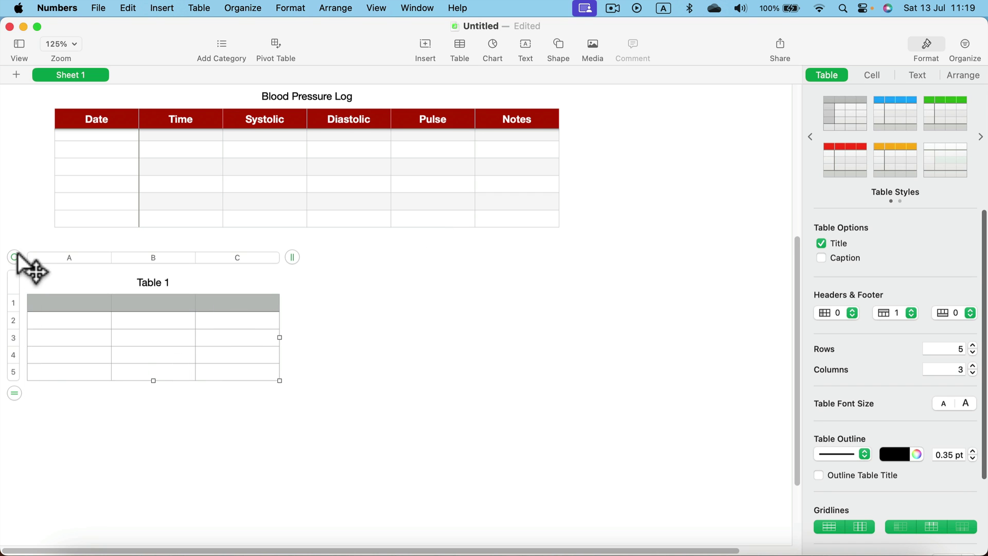
drag(18, 256, 577, 151)
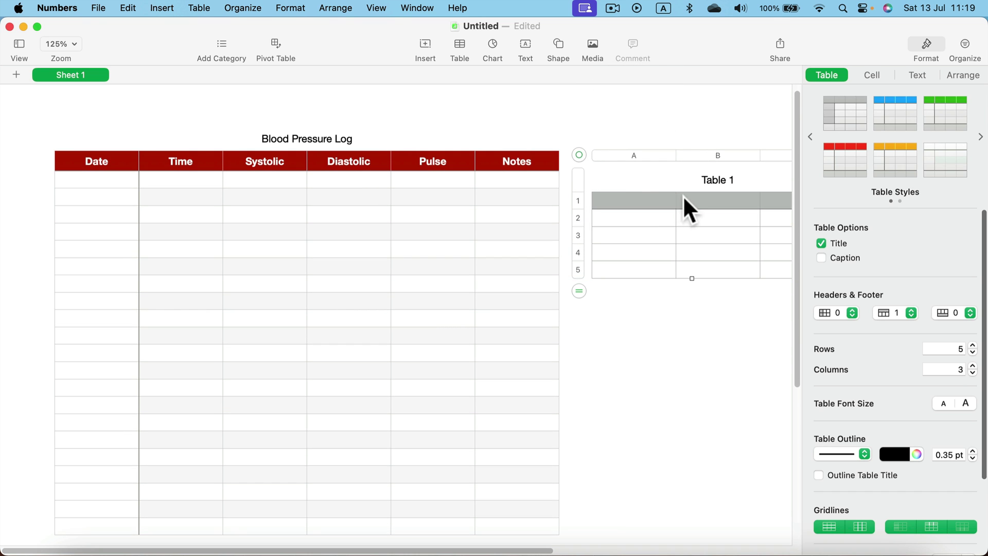
- Hide the small table's title and apply the red table style
click(821, 243)
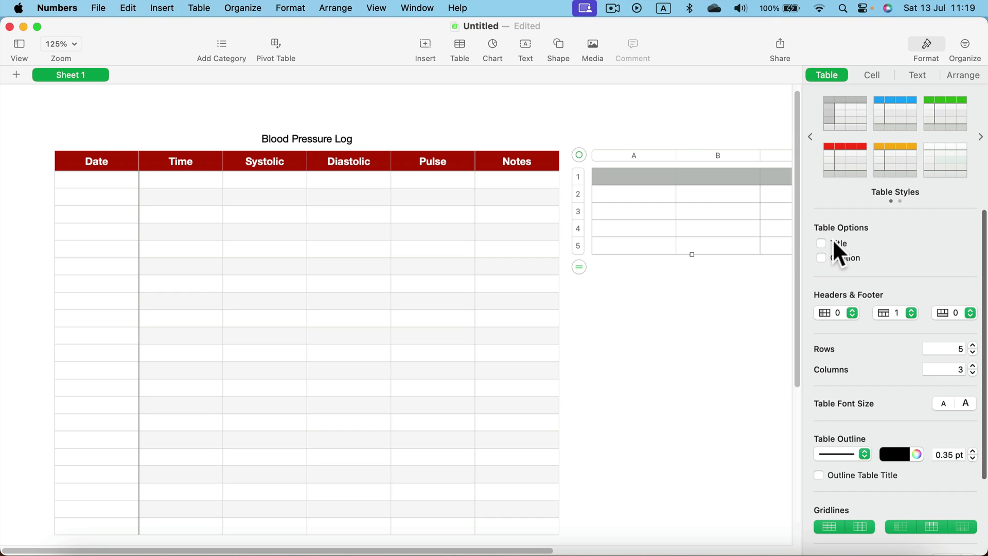
click(839, 154)
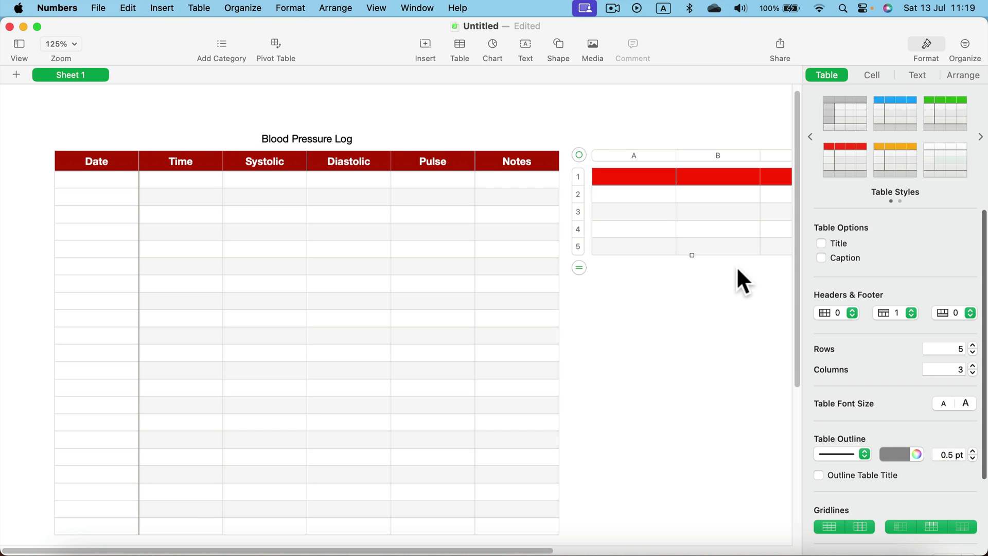
drag(533, 550, 633, 415)
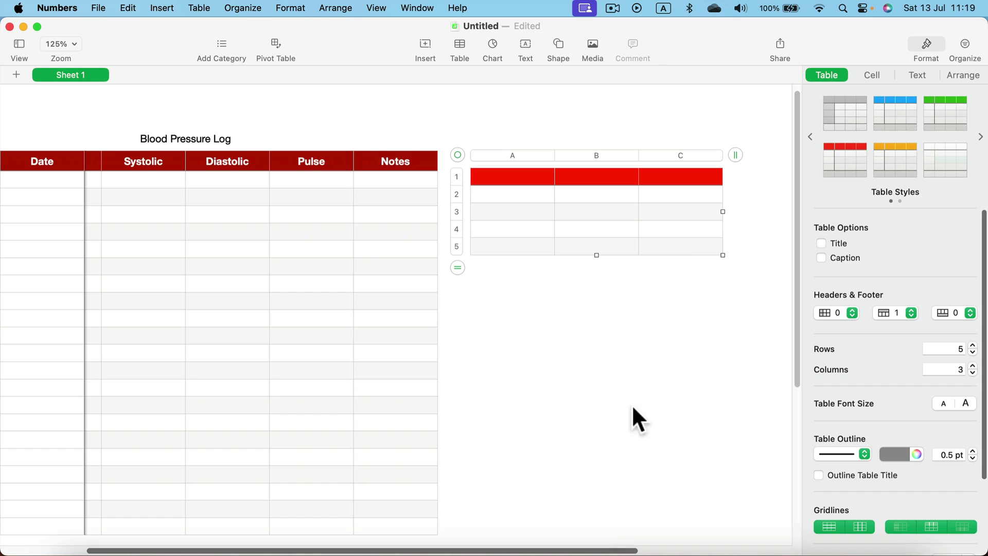
- Fill the small table's header row with dark red
click(685, 175)
drag(536, 180, 679, 176)
click(873, 76)
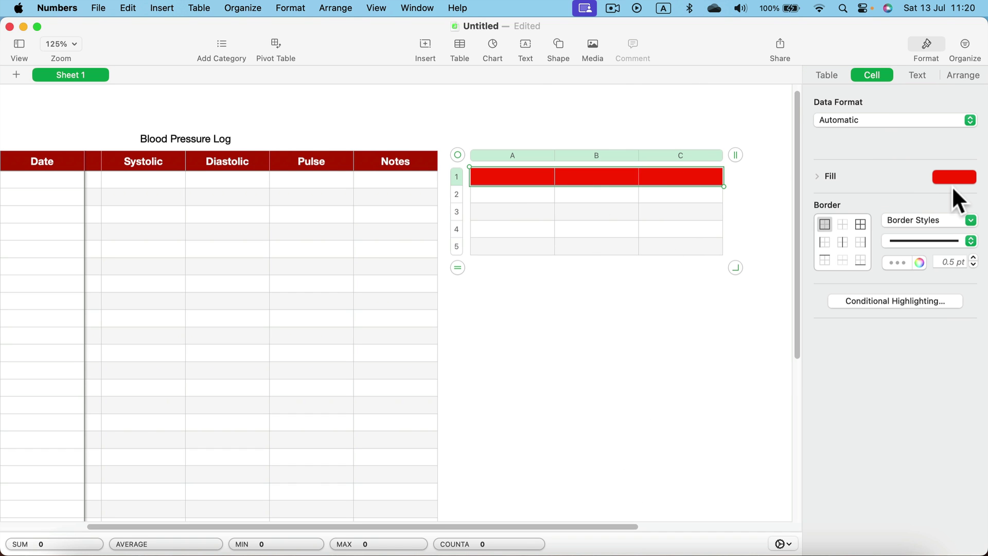
click(952, 177)
click(934, 285)
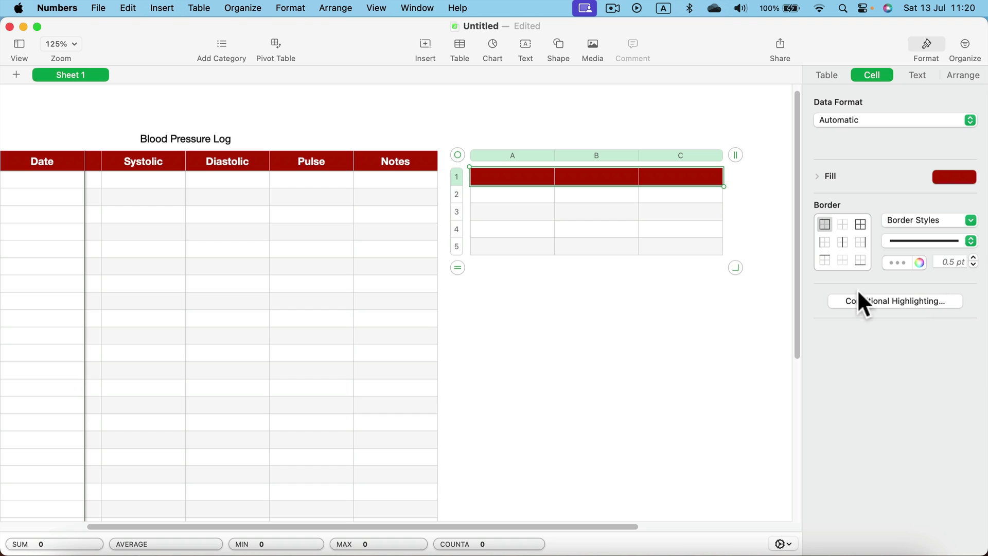
click(653, 317)
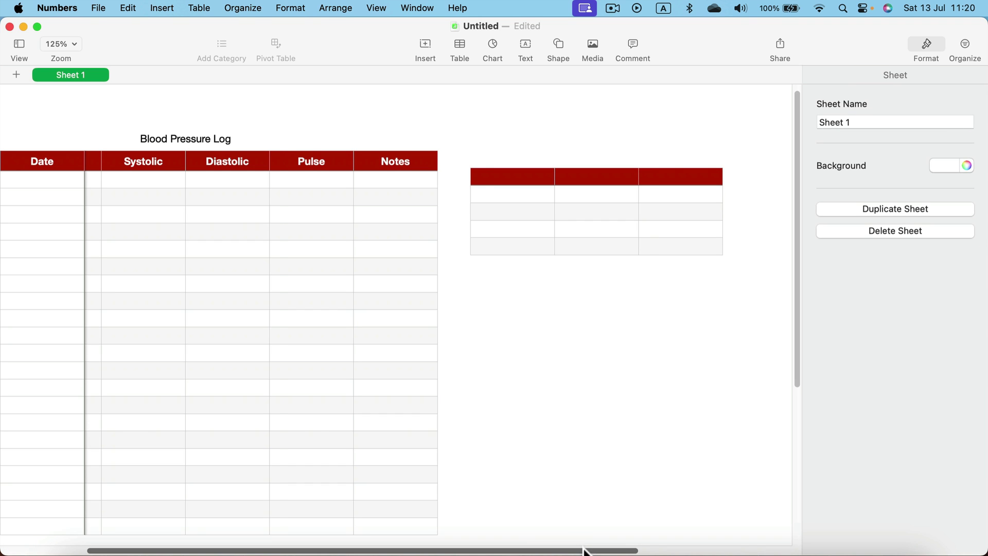
drag(584, 549, 577, 550)
- Move the small table up level with the log and trim it to four rows
click(571, 202)
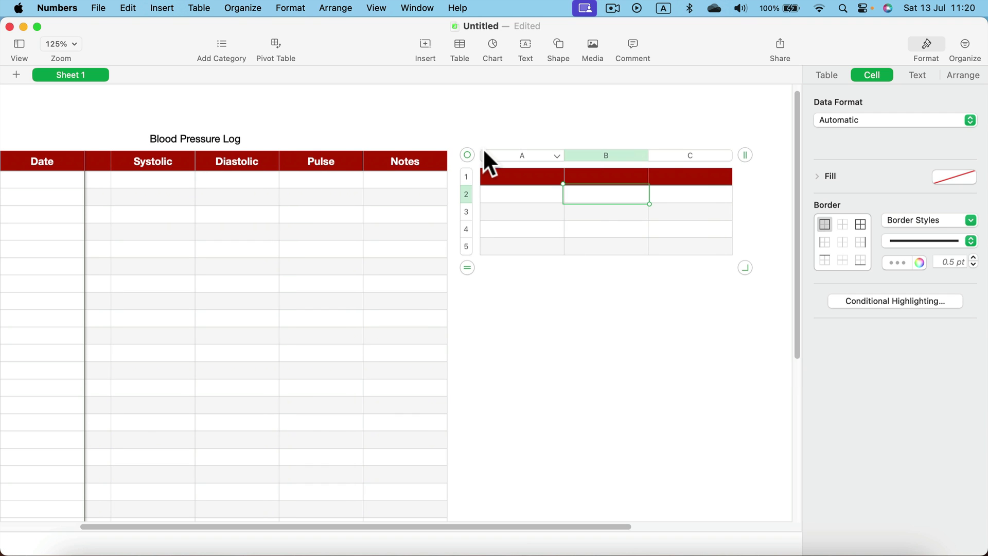
drag(478, 161, 464, 130)
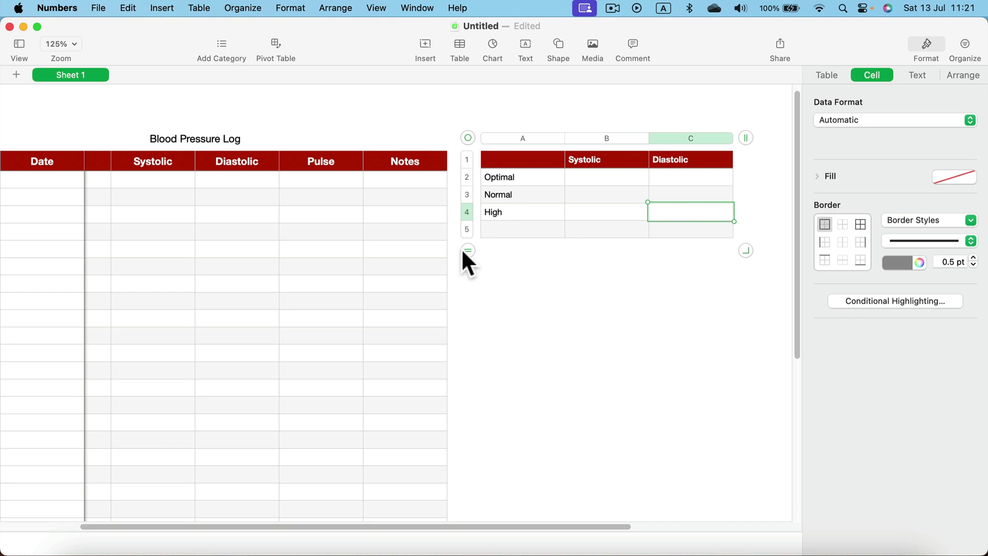
mouse_move(468, 251)
mouse_down()
mouse_move(463, 375)
mouse_move(467, 233)
mouse_up()
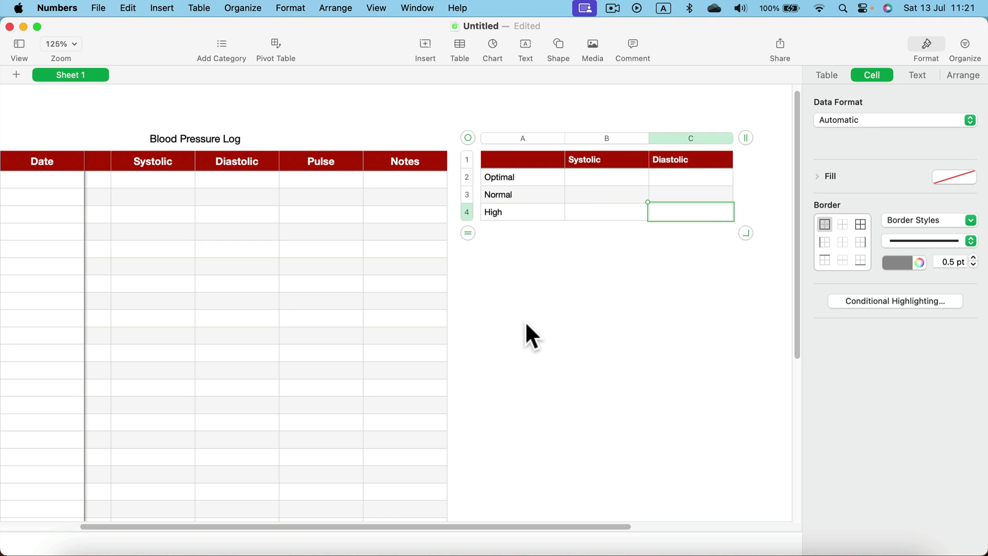
- Paste the Systolic and Diastolic ranges at B2 and right-align the Optimal, Normal, High labels
click(607, 177)
text(Less than 120	Less than 80 120 - 129	80 - 84 Greater than 140	Greater than 90)
drag(535, 216, 542, 177)
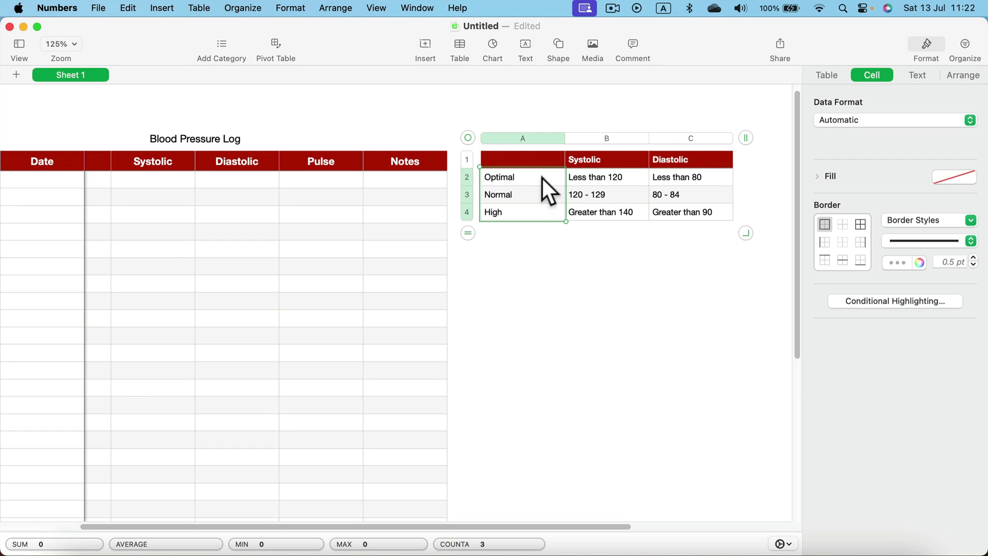
click(917, 75)
click(900, 332)
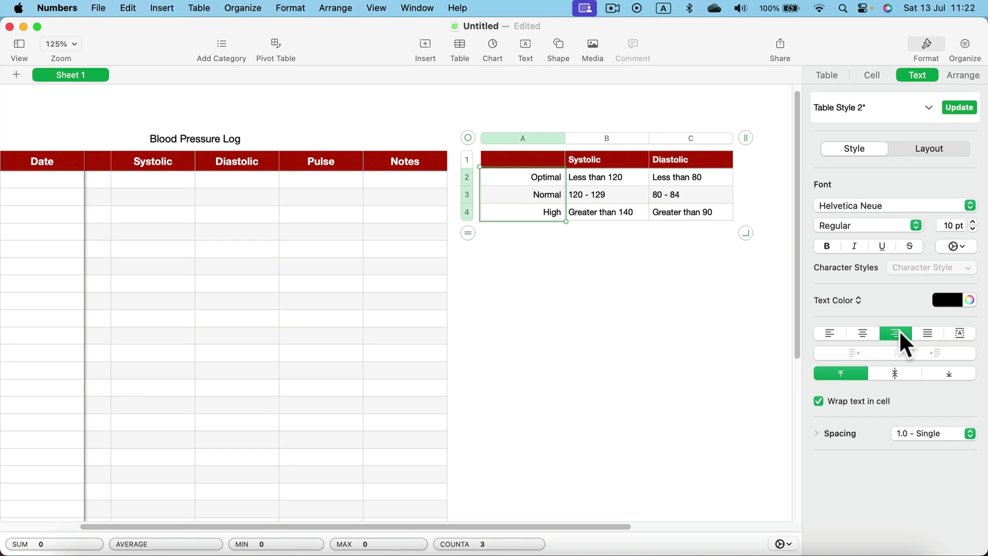
click(573, 294)
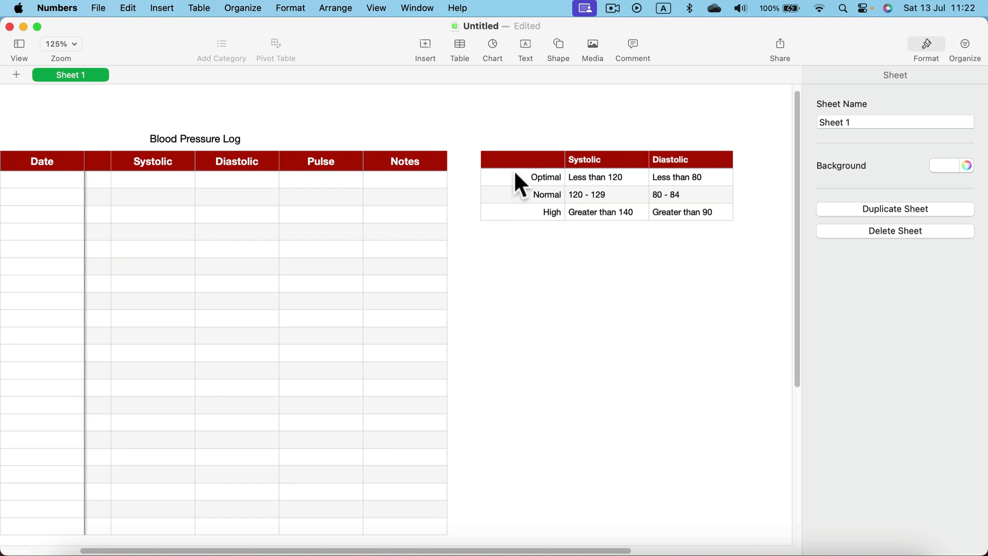
- Narrow columns A, B and C of the reference table
drag(590, 550, 649, 551)
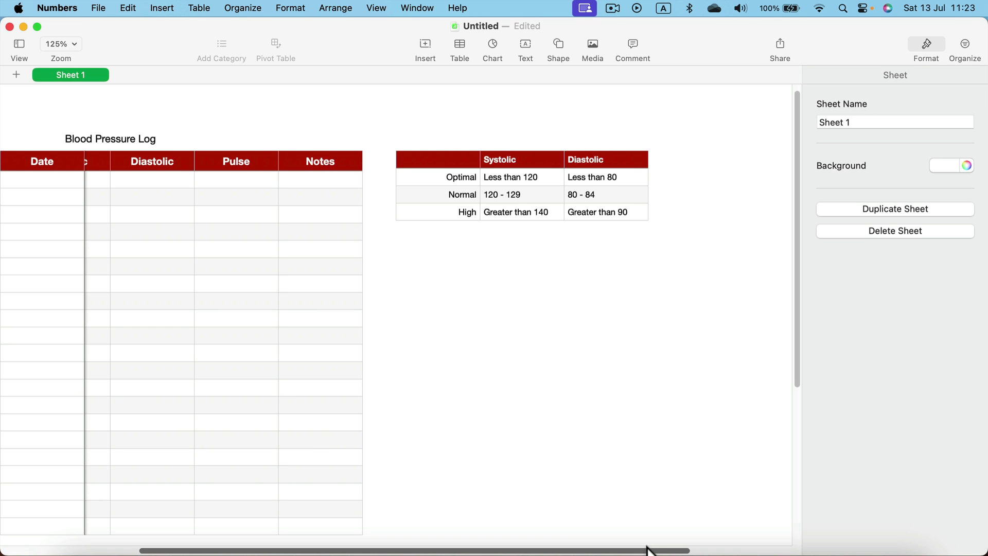
drag(648, 549, 562, 538)
click(563, 157)
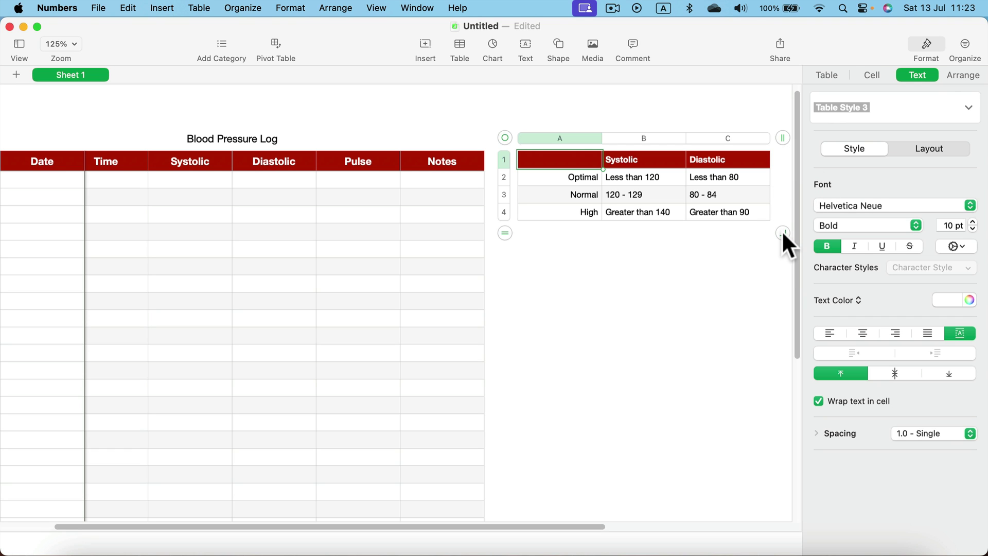
drag(783, 235, 731, 236)
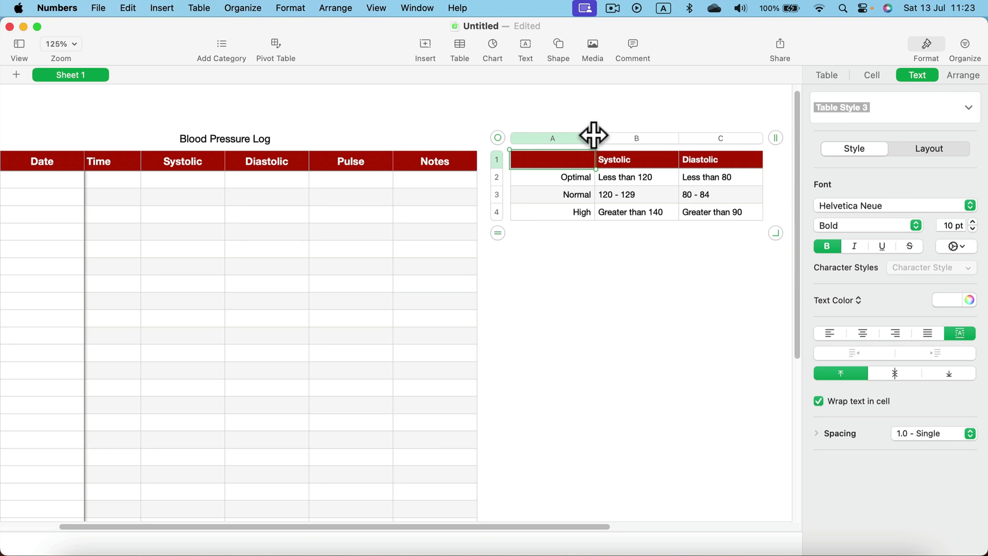
drag(594, 136, 560, 137)
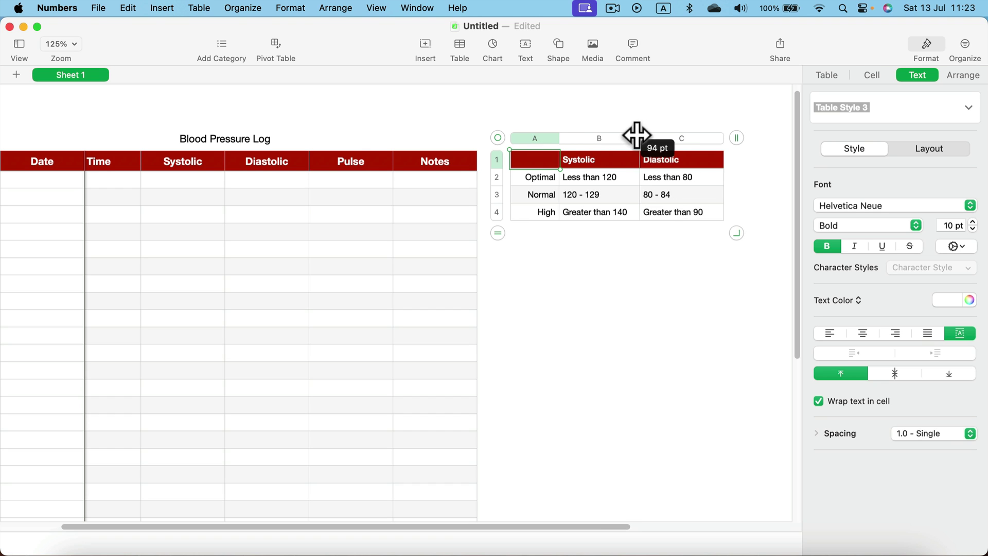
drag(637, 135, 631, 136)
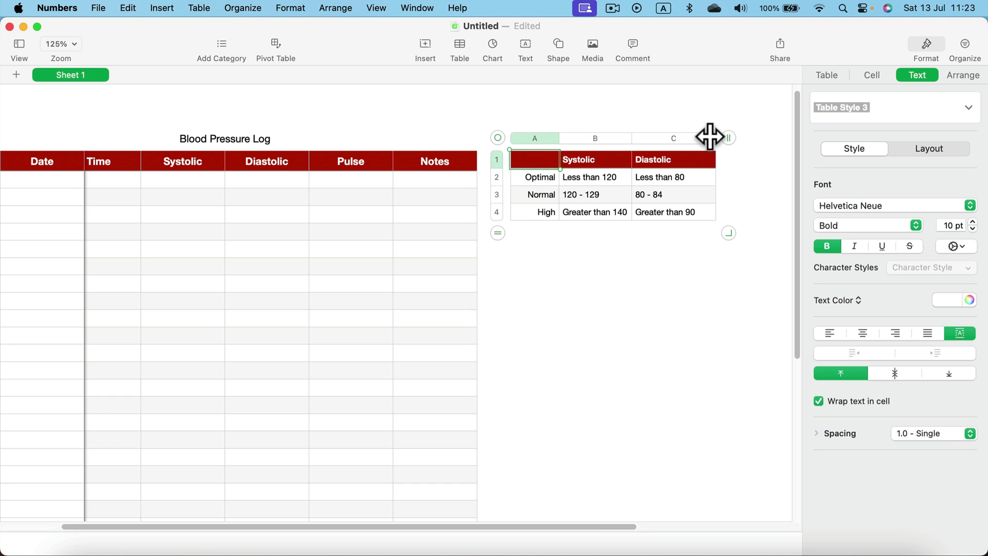
drag(710, 137, 701, 137)
click(677, 254)
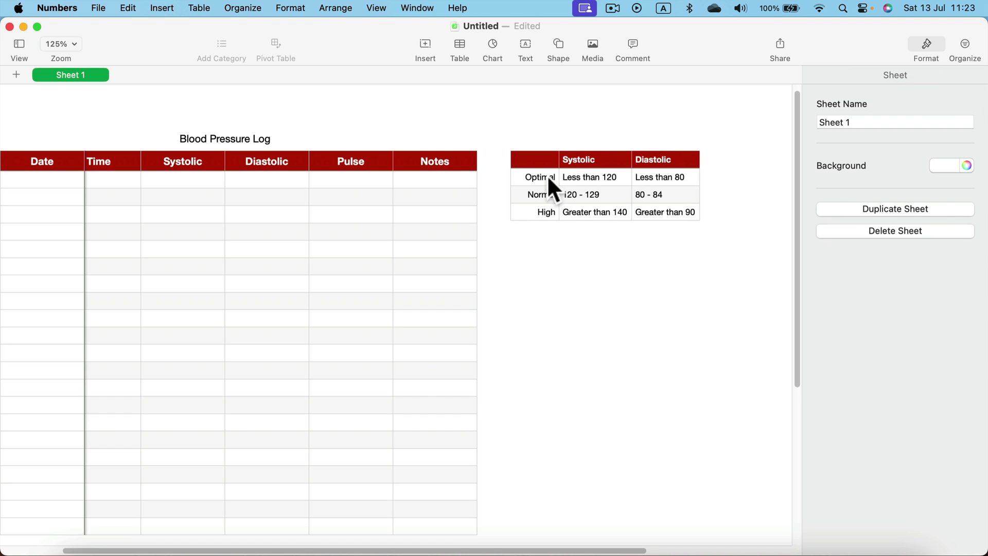
- Make the Optimal row bold blue and the Normal row bold green
click(547, 175)
drag(660, 178, 536, 185)
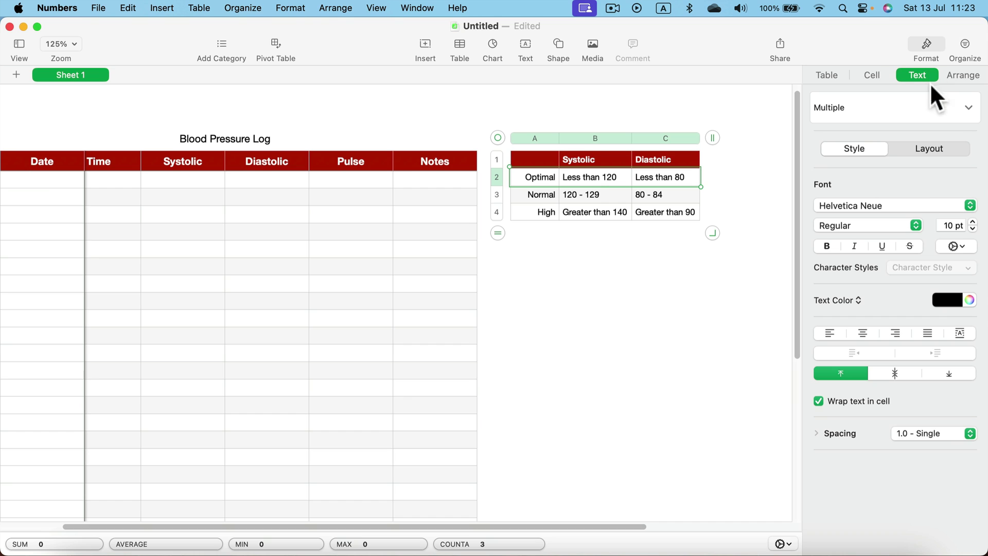
click(945, 296)
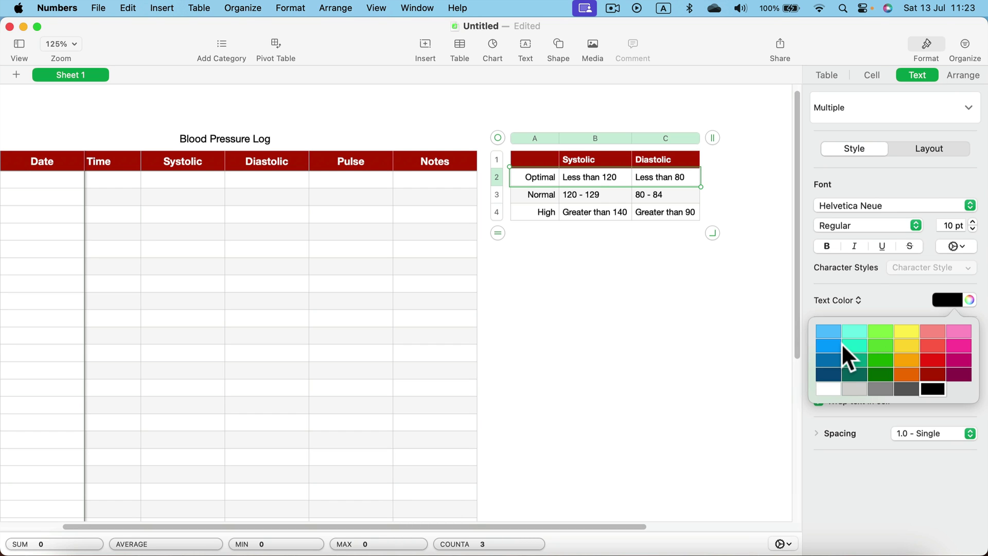
click(832, 360)
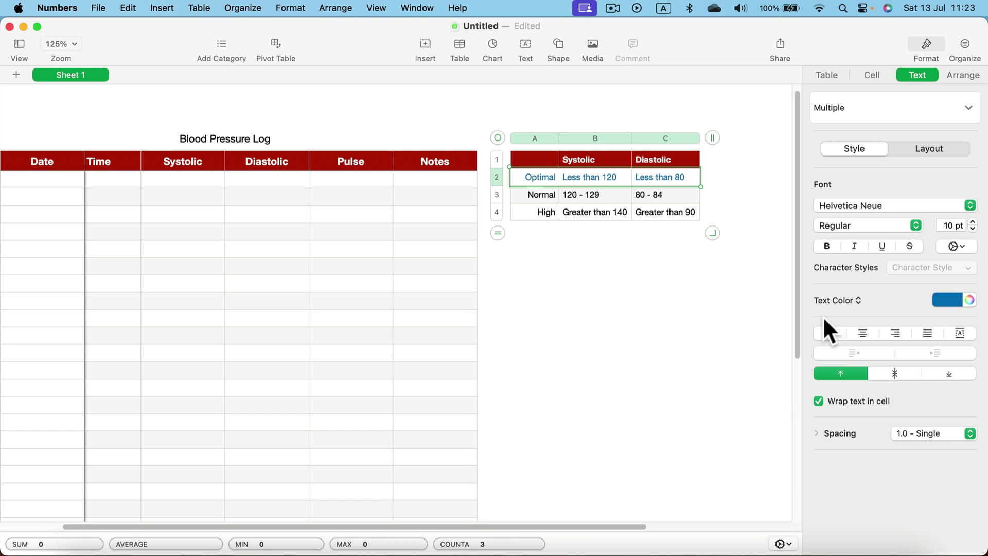
click(826, 242)
click(671, 192)
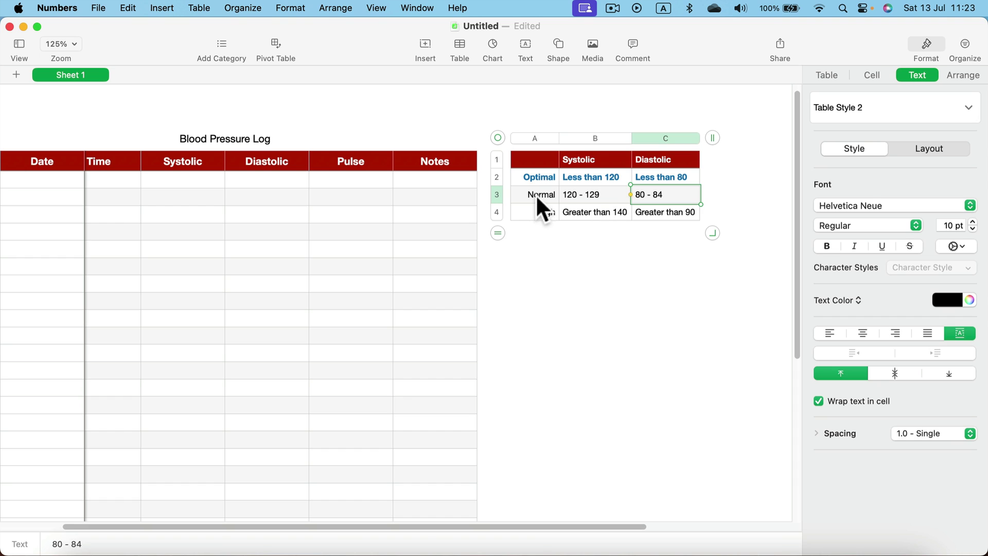
drag(536, 195, 642, 192)
click(827, 245)
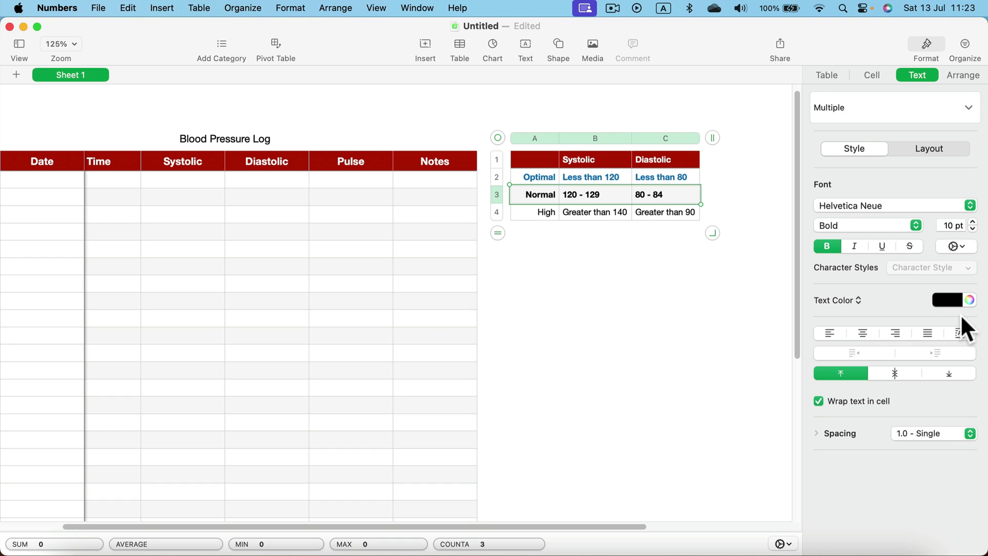
click(946, 300)
click(882, 372)
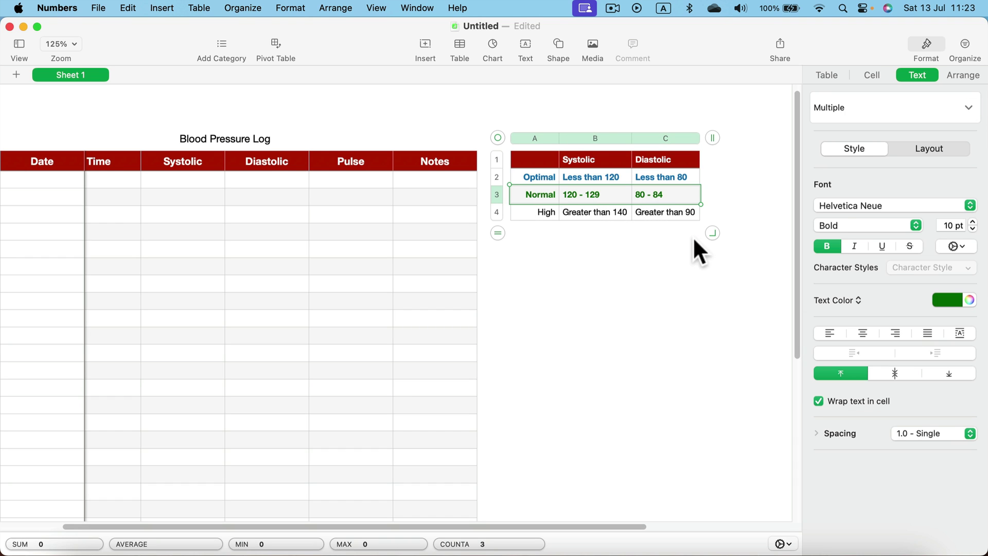
- Make the High row's text bold orange
click(539, 208)
drag(679, 212, 545, 209)
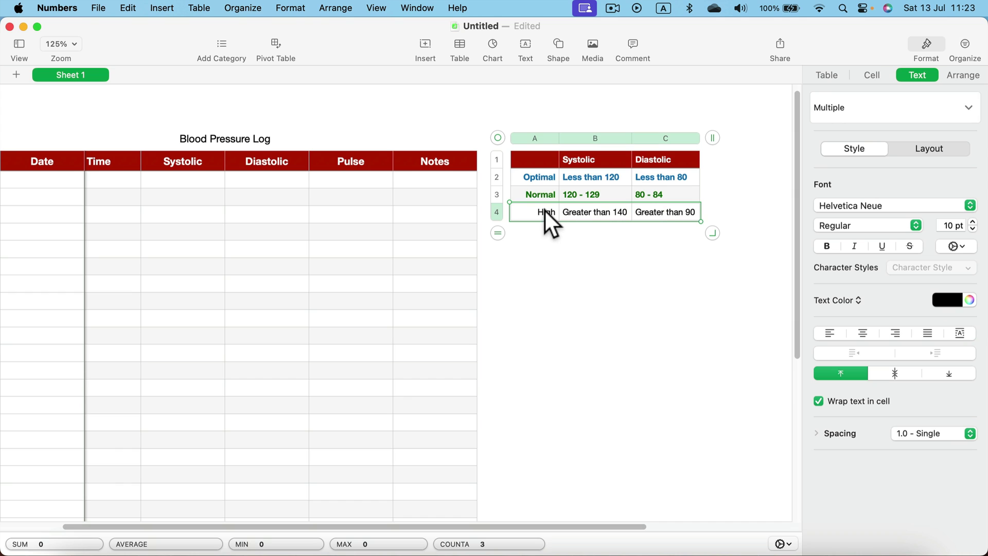
click(947, 300)
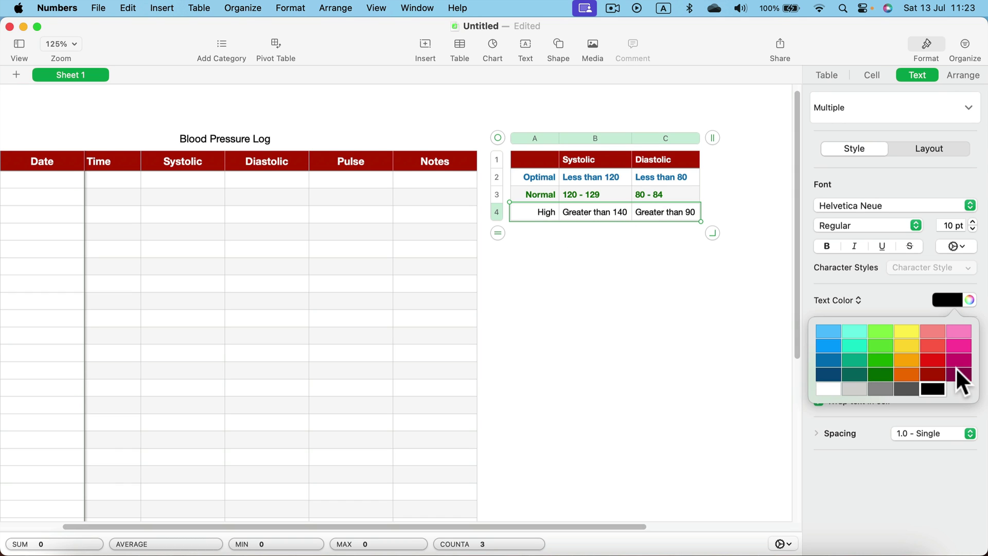
click(907, 375)
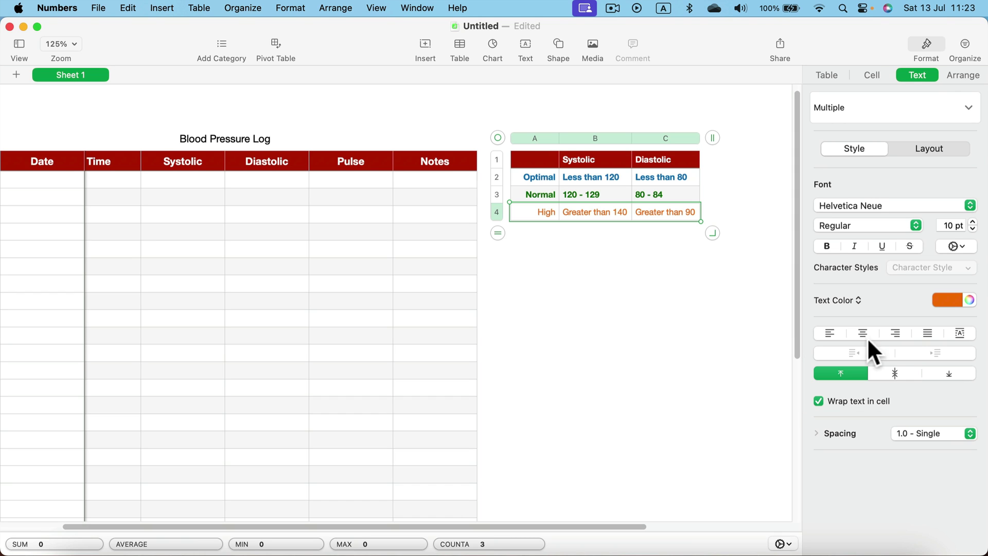
click(828, 246)
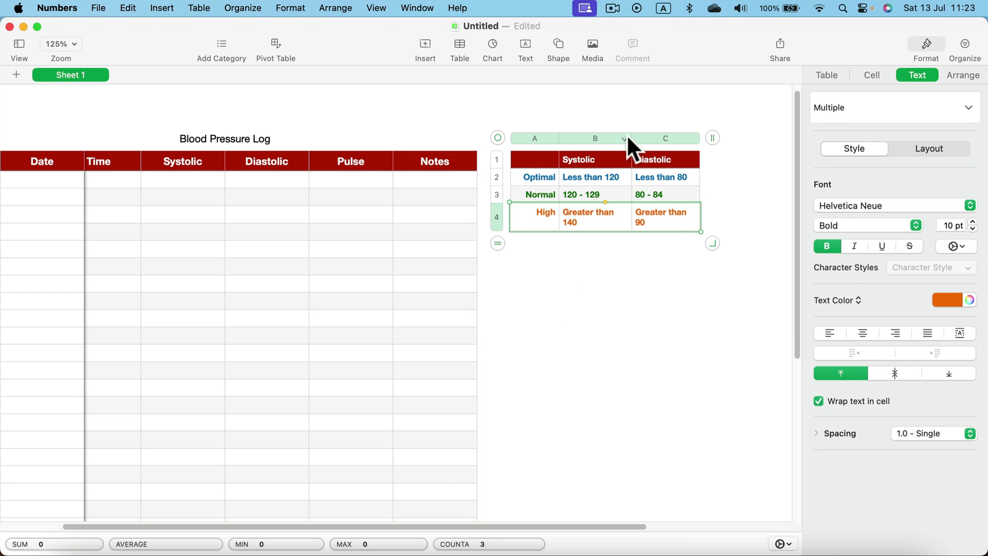
- Widen columns B and C so 'Greater than 140' and 'Greater than 90' fit
drag(632, 137, 635, 137)
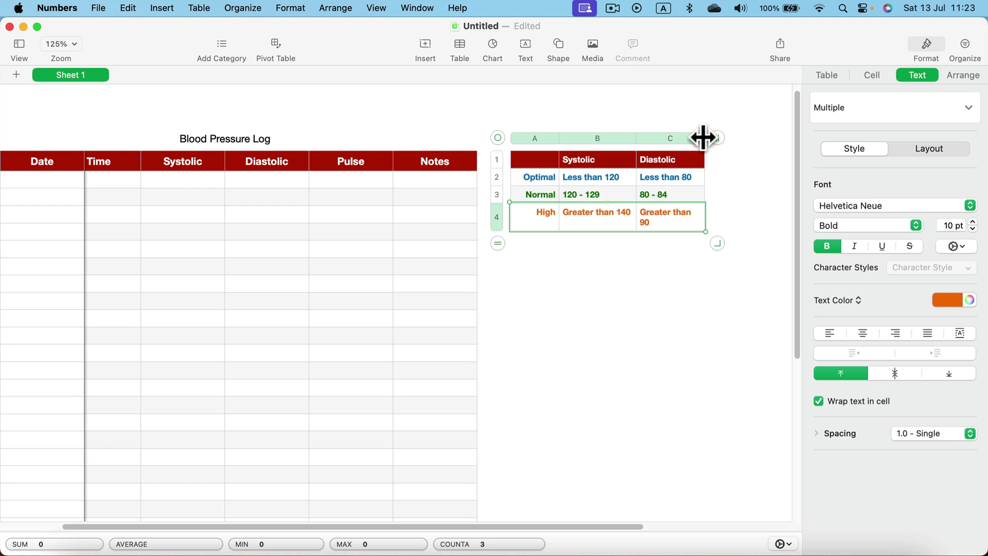
drag(703, 137, 713, 138)
click(575, 304)
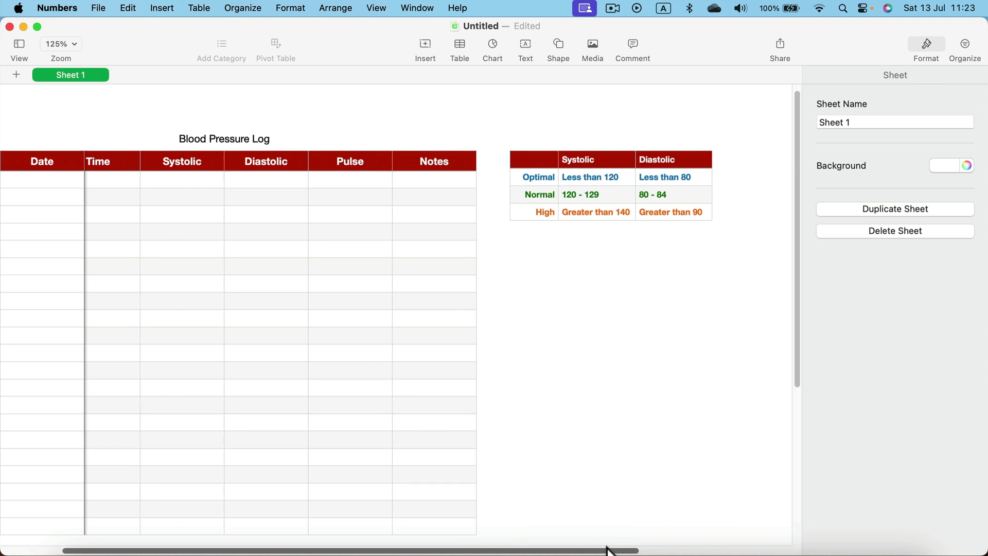
- Scroll the sheet to bring the Blood Pressure Log rows into view for the readings
drag(605, 550, 462, 541)
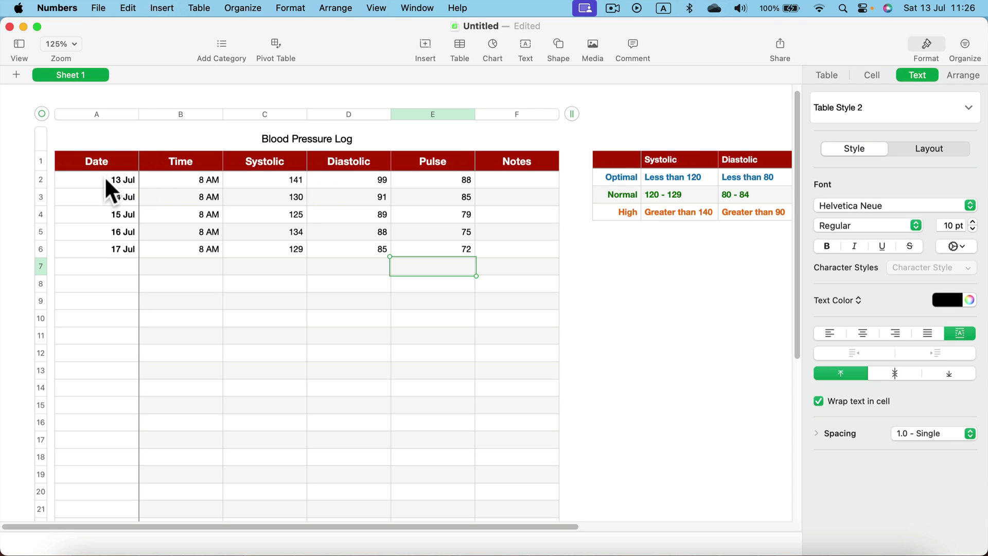
- Select the readings A2:E22, Date through Pulse, and bring up the chart types
drag(106, 180, 448, 435)
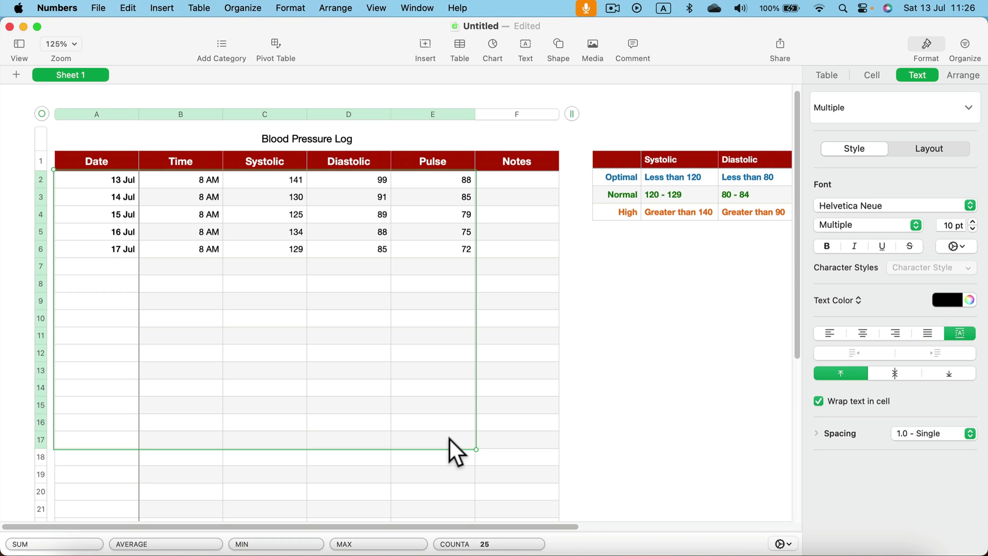
drag(455, 452, 421, 443)
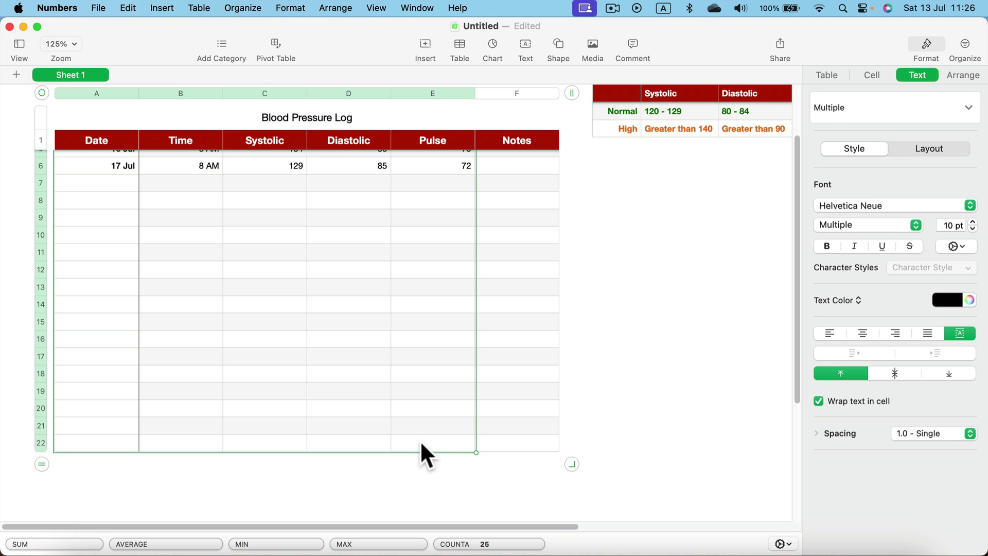
scroll(146, 298, up, 5)
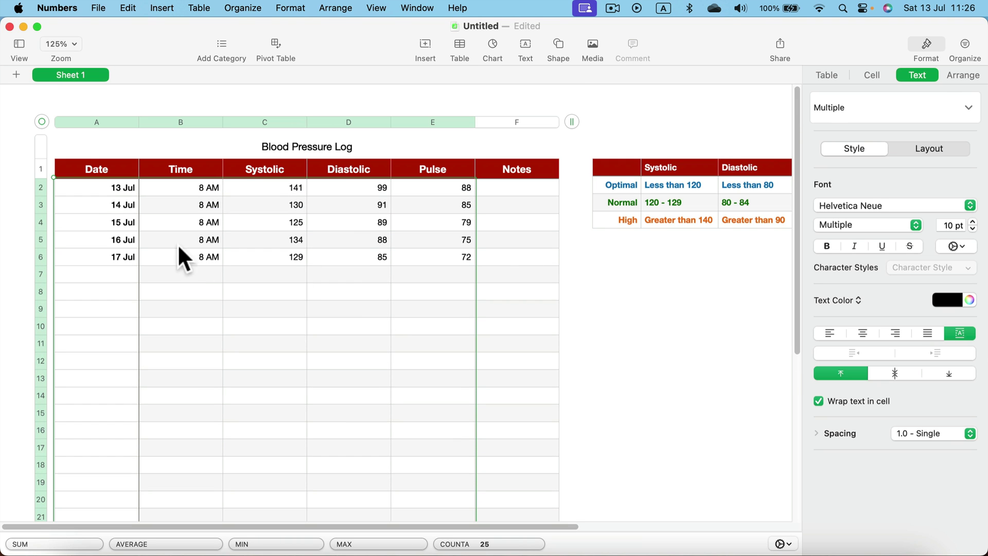
click(497, 50)
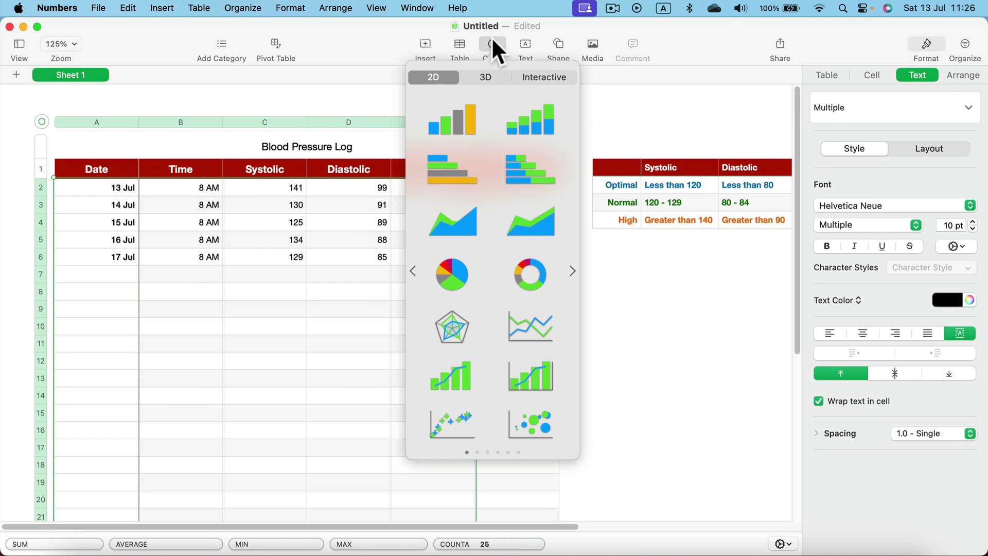
- Insert a 2D column chart of the readings and widen it below the table
click(469, 120)
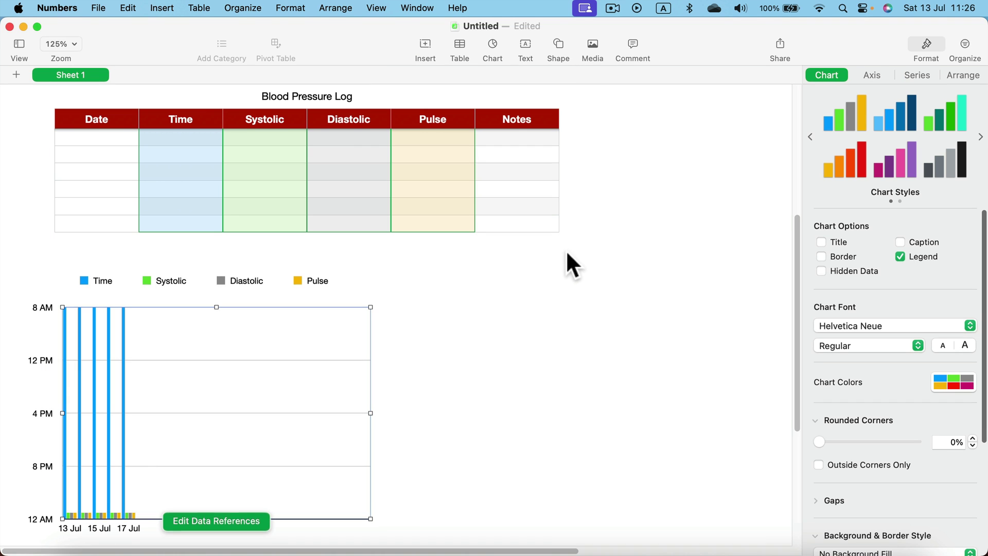
drag(378, 412, 649, 412)
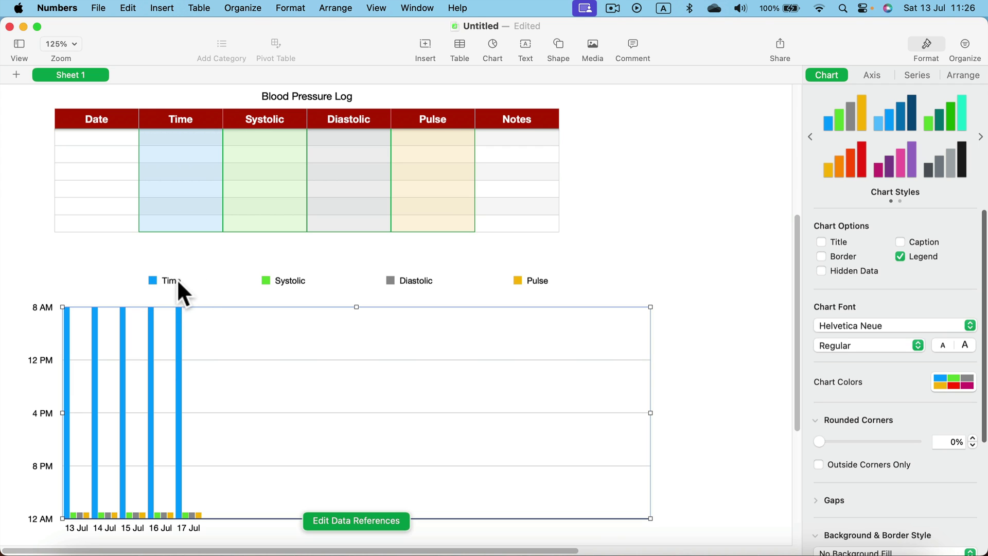
scroll(846, 334, down, 3)
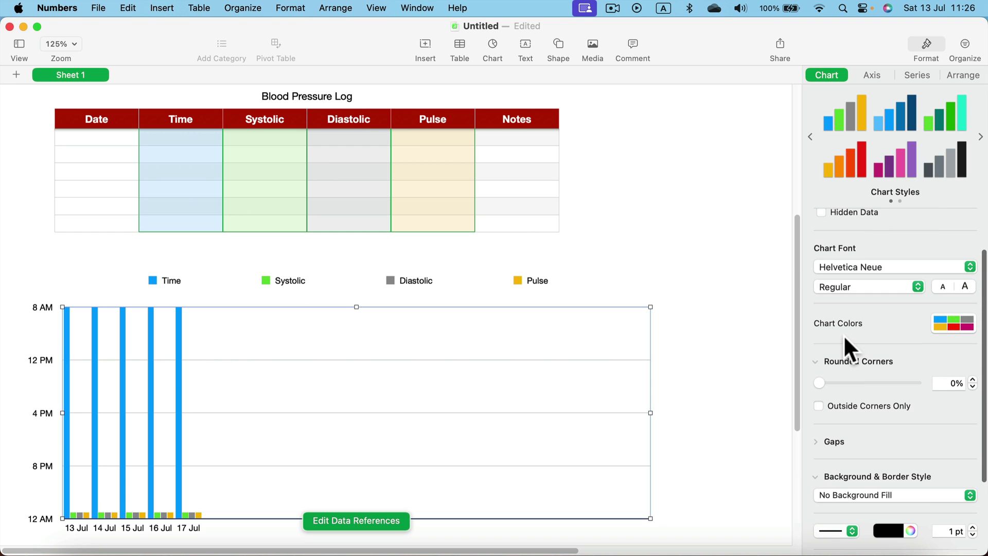
- Look through the chart's Axis, Series and Chart format options
click(872, 75)
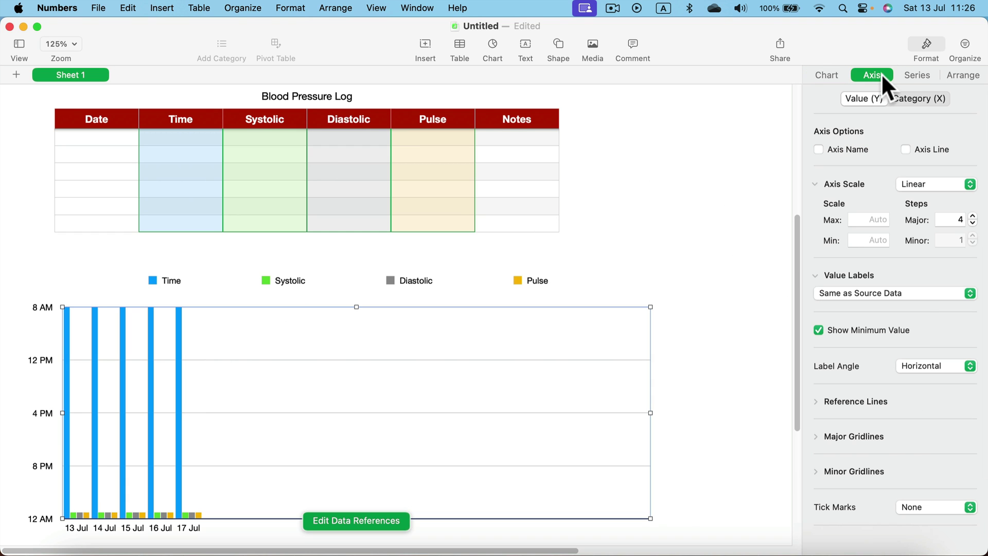
click(906, 75)
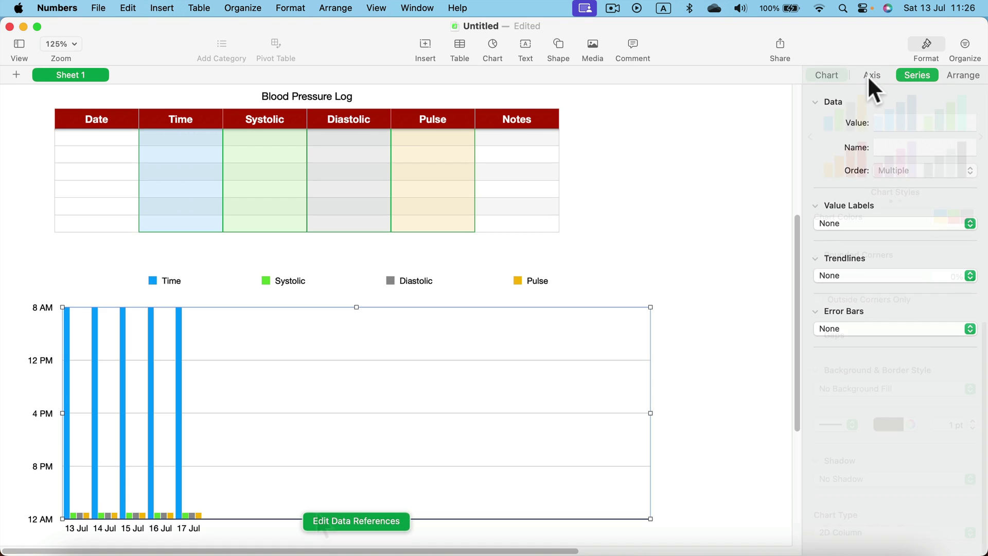
click(827, 75)
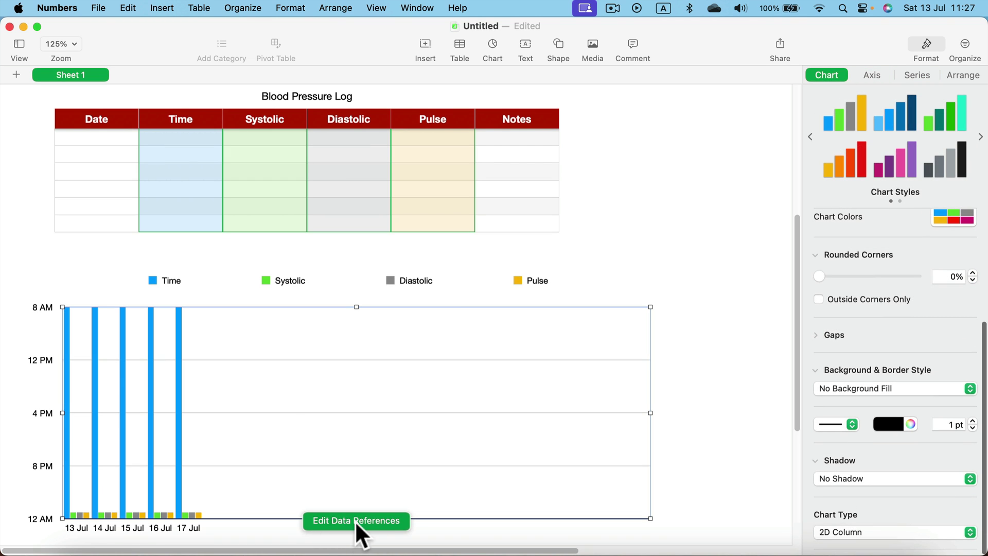
- Delete the Time series from the chart's data references, leaving Systolic, Diastolic and Pulse
click(378, 522)
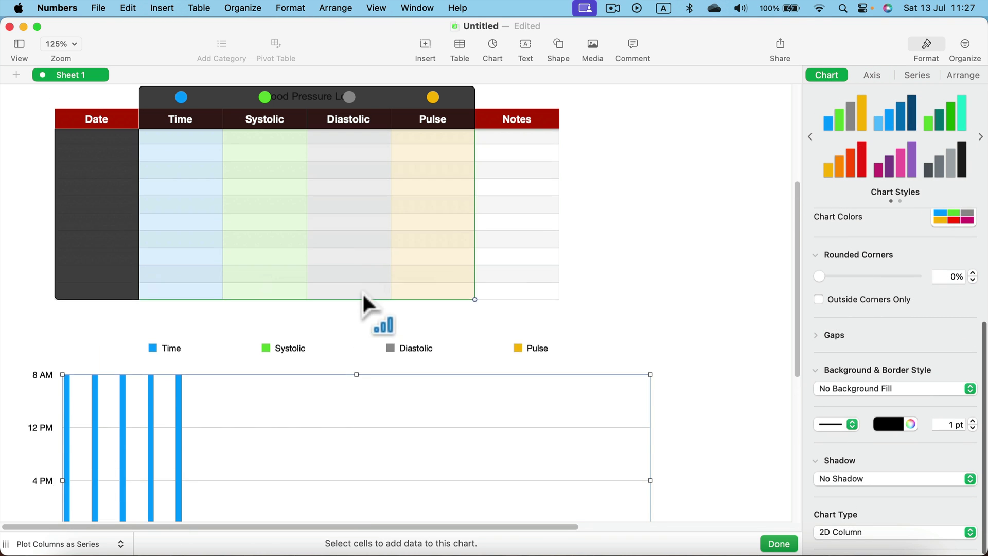
scroll(185, 144, up, 2)
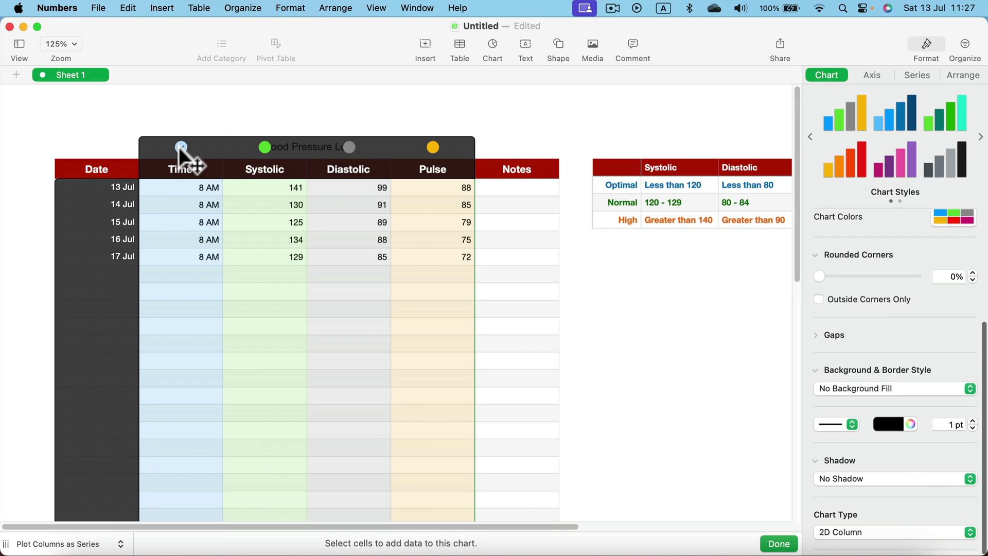
click(182, 148)
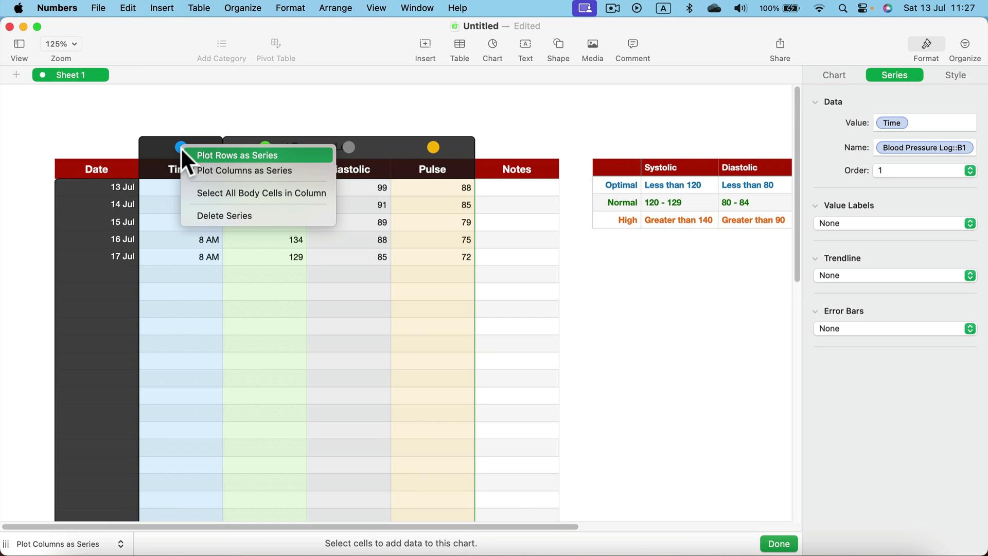
click(221, 215)
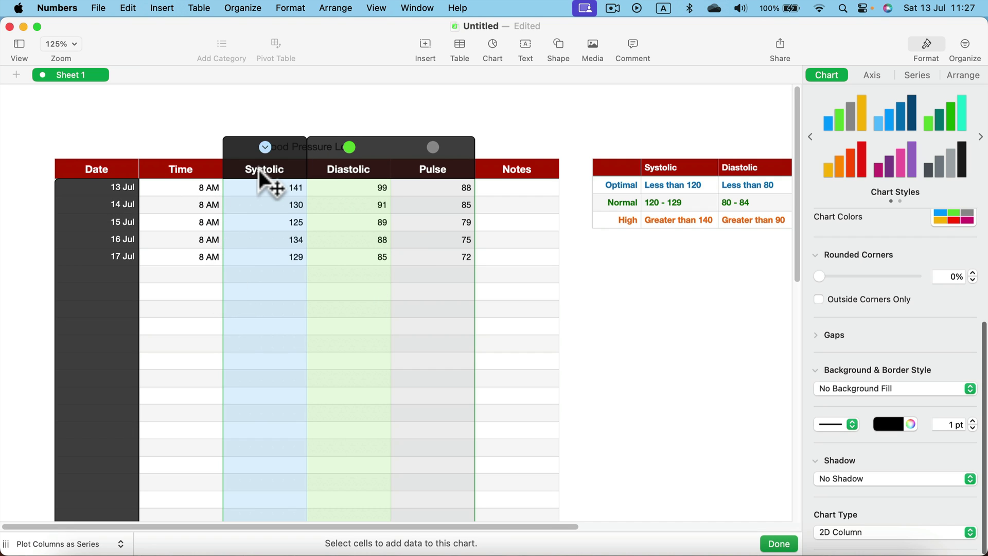
scroll(443, 217, down, 10)
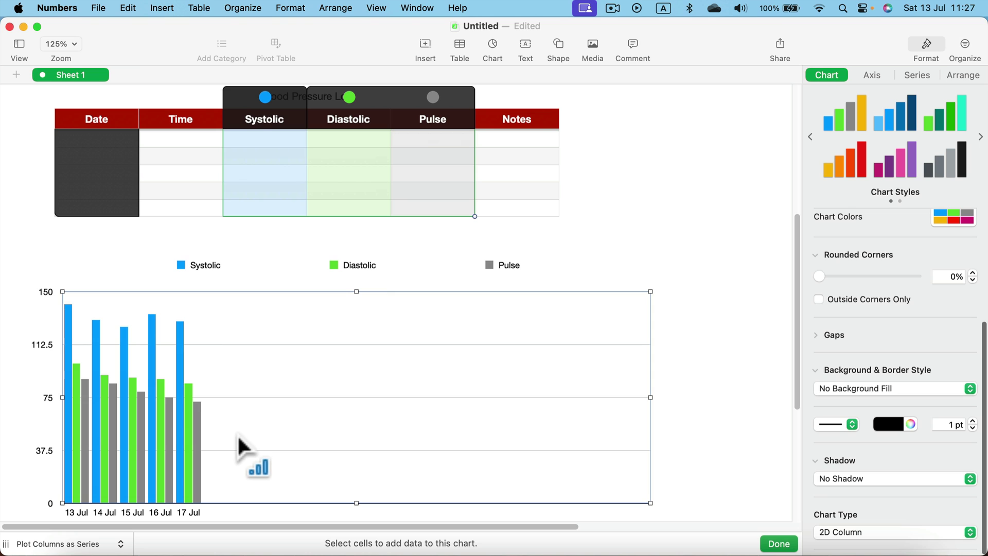
- Place the chart beneath the log table and narrow it to about 541 pt wide
click(733, 237)
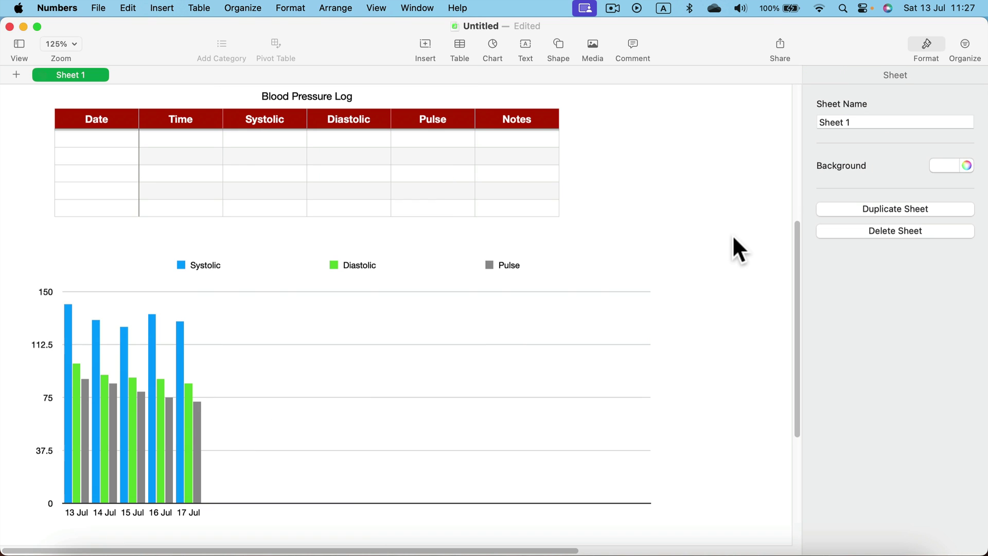
click(191, 437)
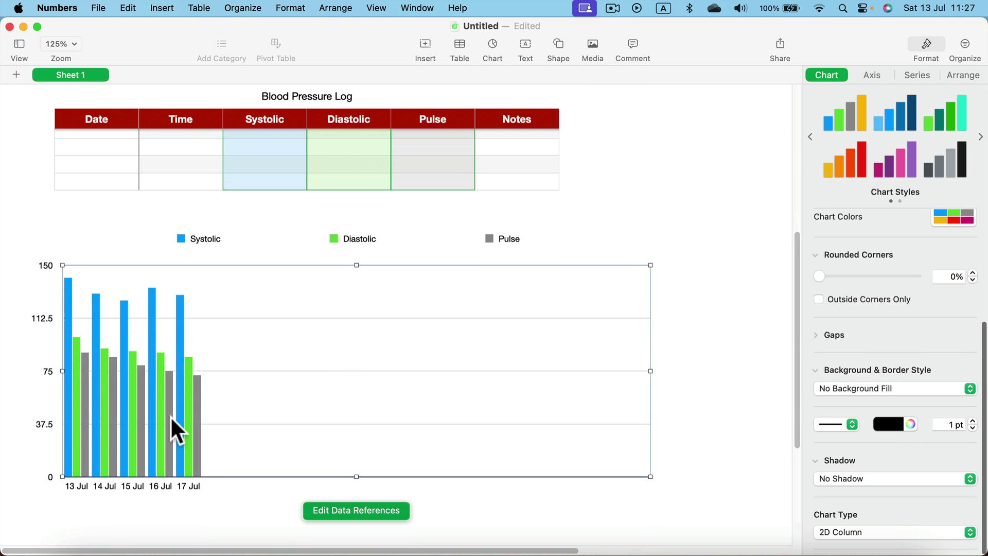
drag(171, 416, 194, 425)
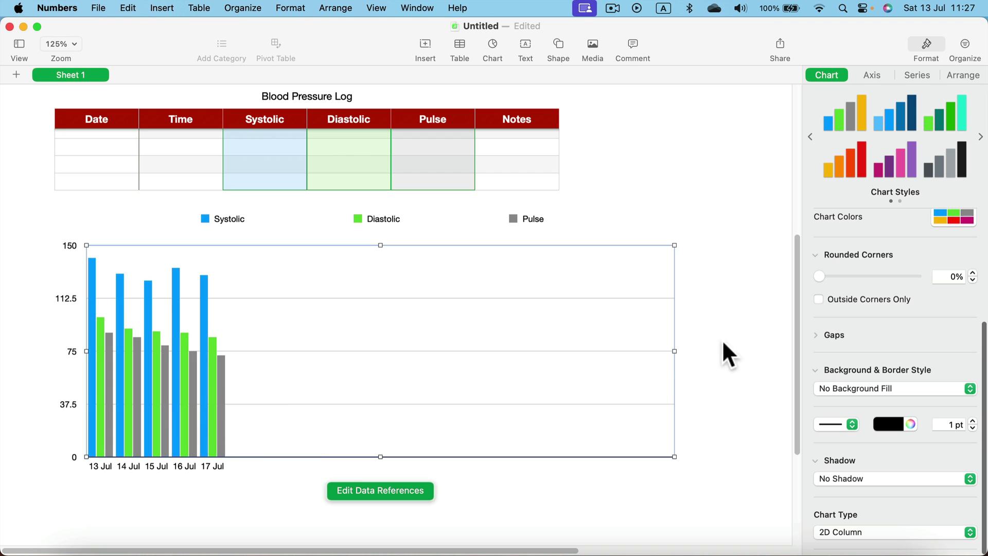
drag(673, 350, 559, 352)
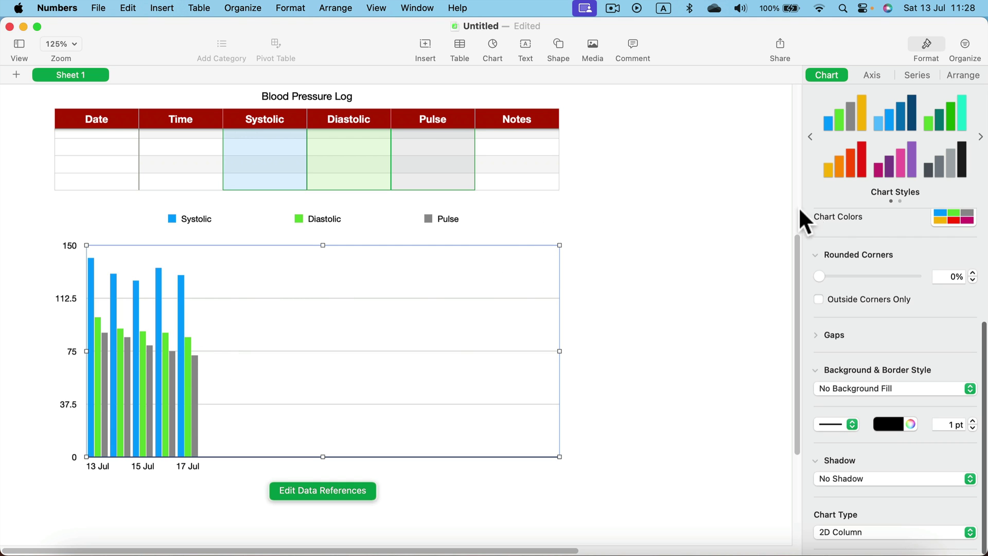
- Preview alternative chart colour palettes and style presets without keeping a new one
scroll(875, 217, up, 4)
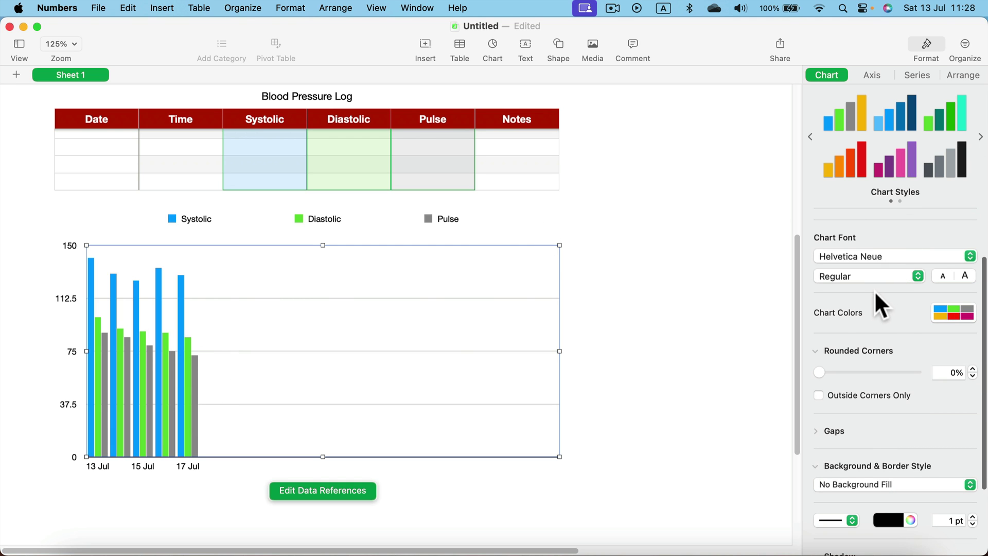
click(946, 326)
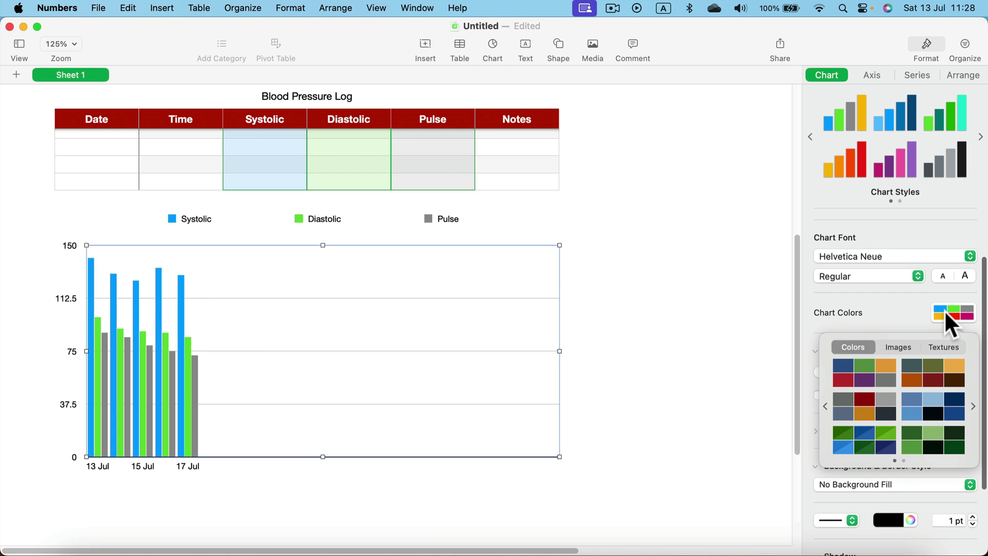
click(933, 371)
click(981, 136)
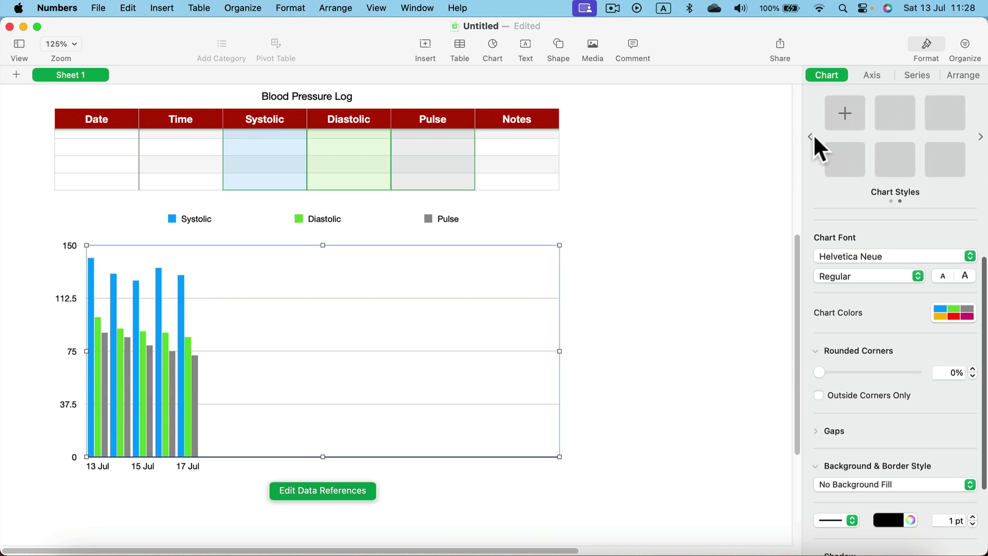
click(811, 136)
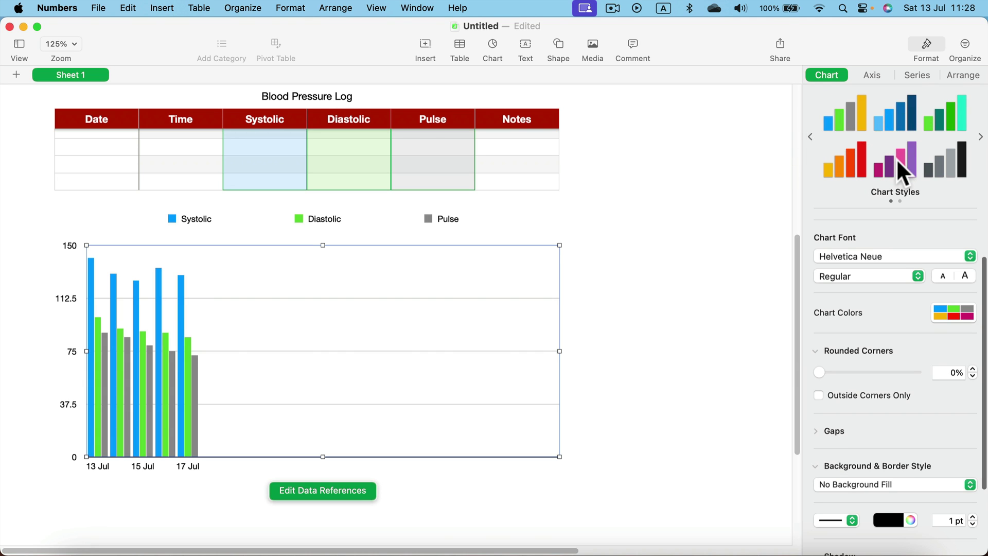
scroll(855, 247, down, 3)
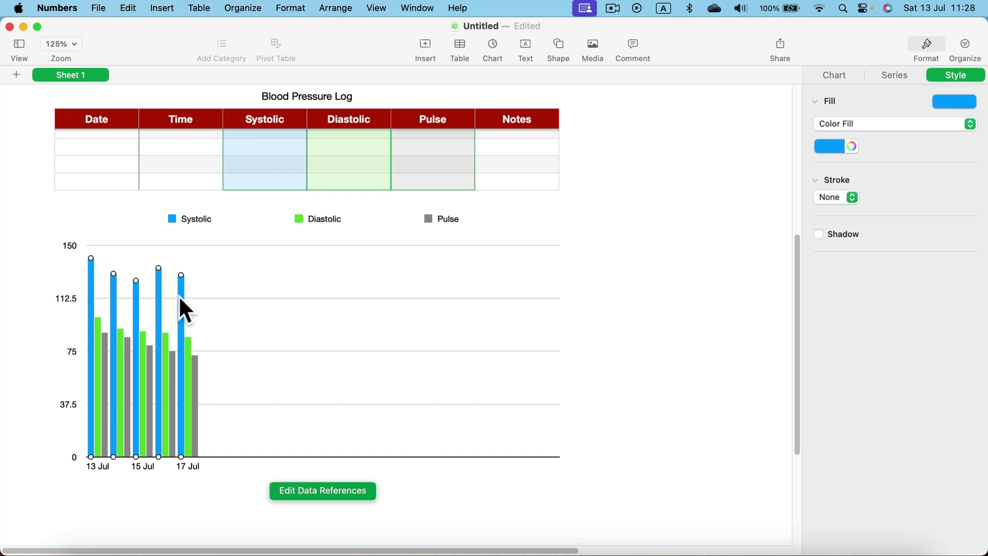
- Give the Systolic bars a light blue fill
click(827, 144)
click(771, 206)
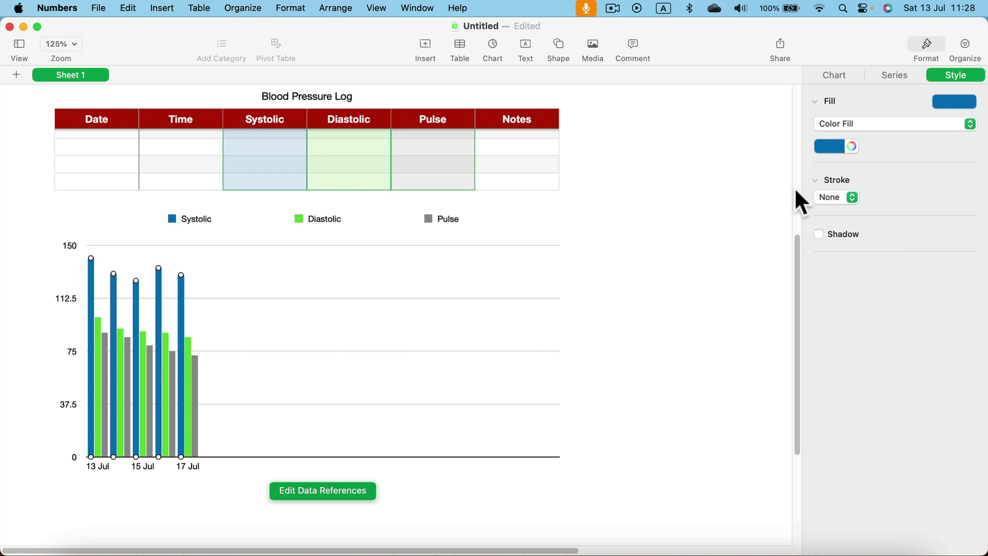
click(833, 146)
click(767, 180)
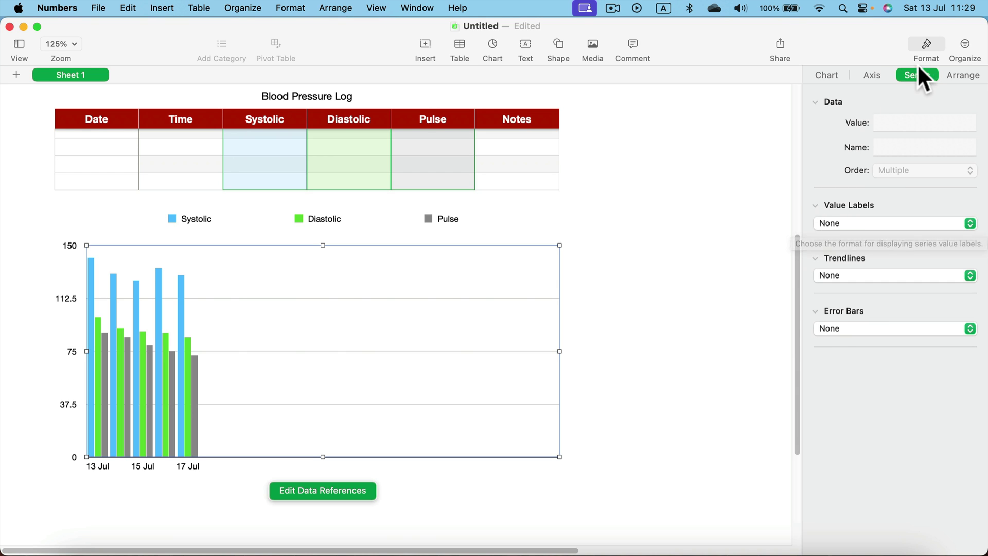
- Add linear trendlines to the Systolic, Diastolic and Pulse series
click(842, 280)
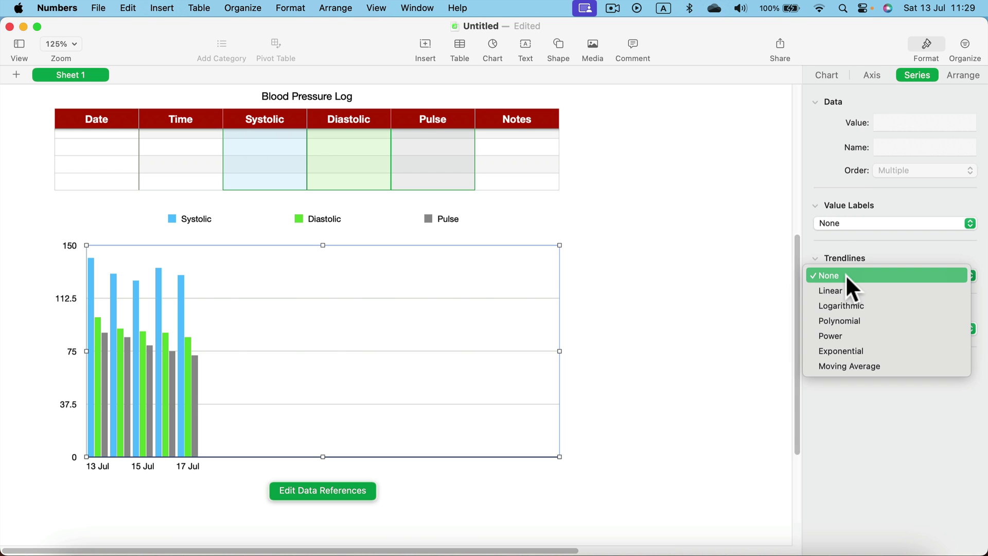
click(845, 289)
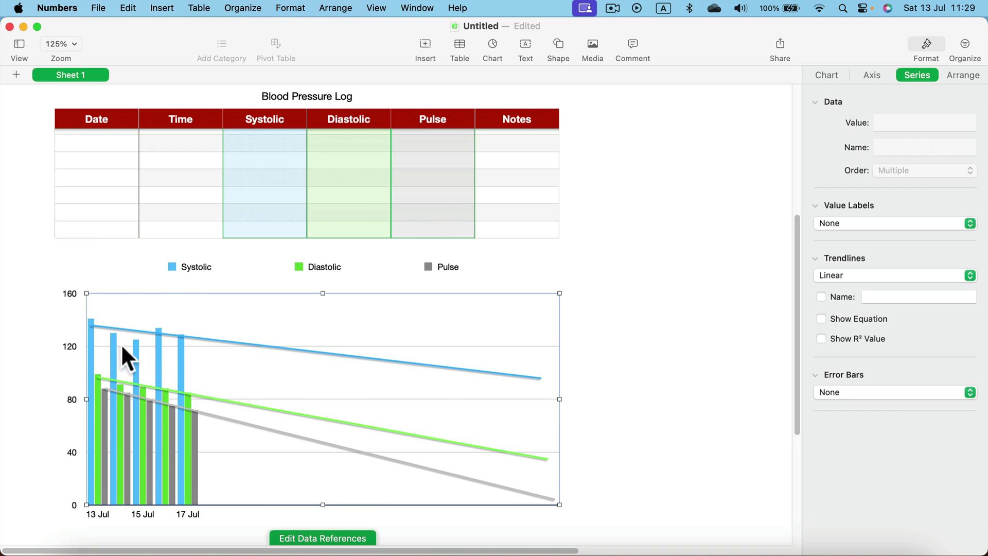
key(super+z)
key(super+z)
key(super+z)
key(super+z)
key(super+z)
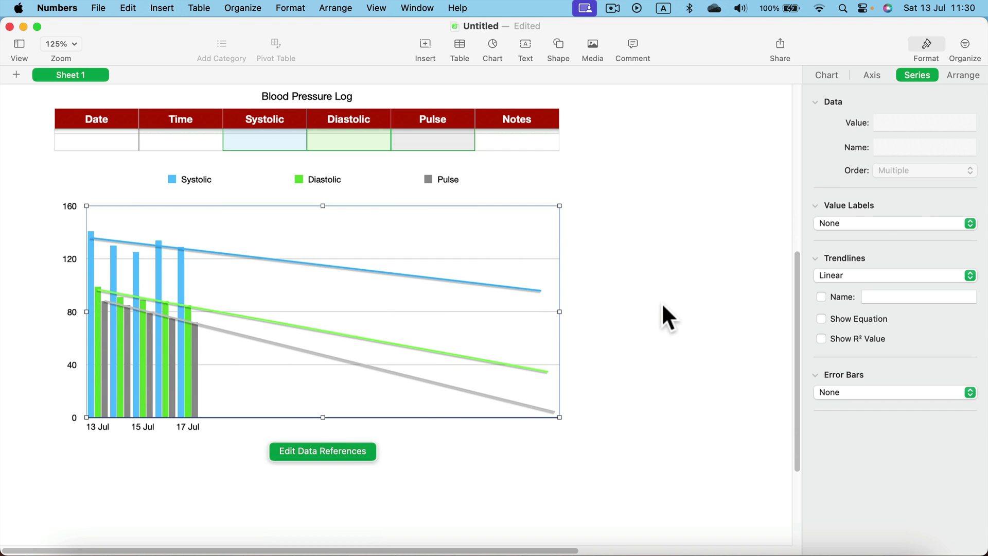
click(665, 309)
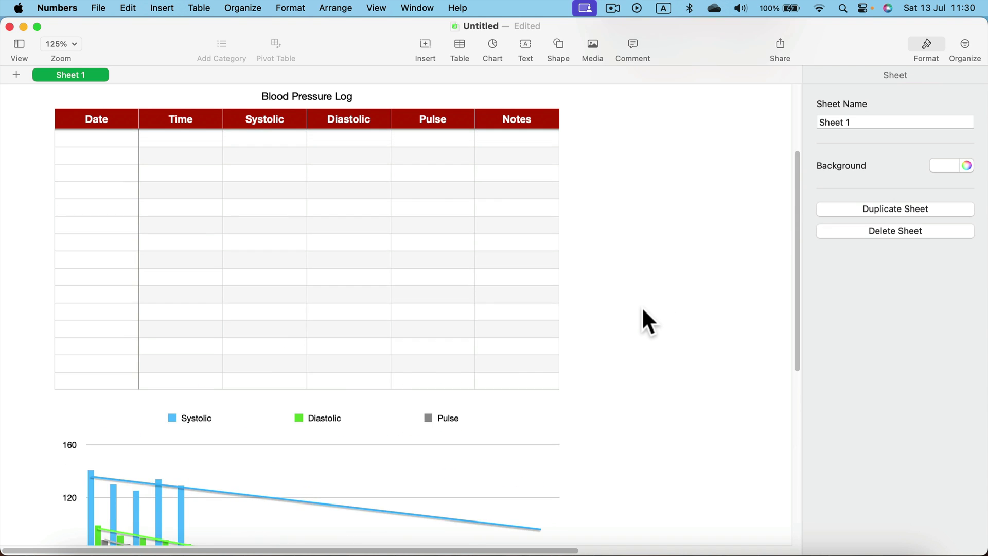